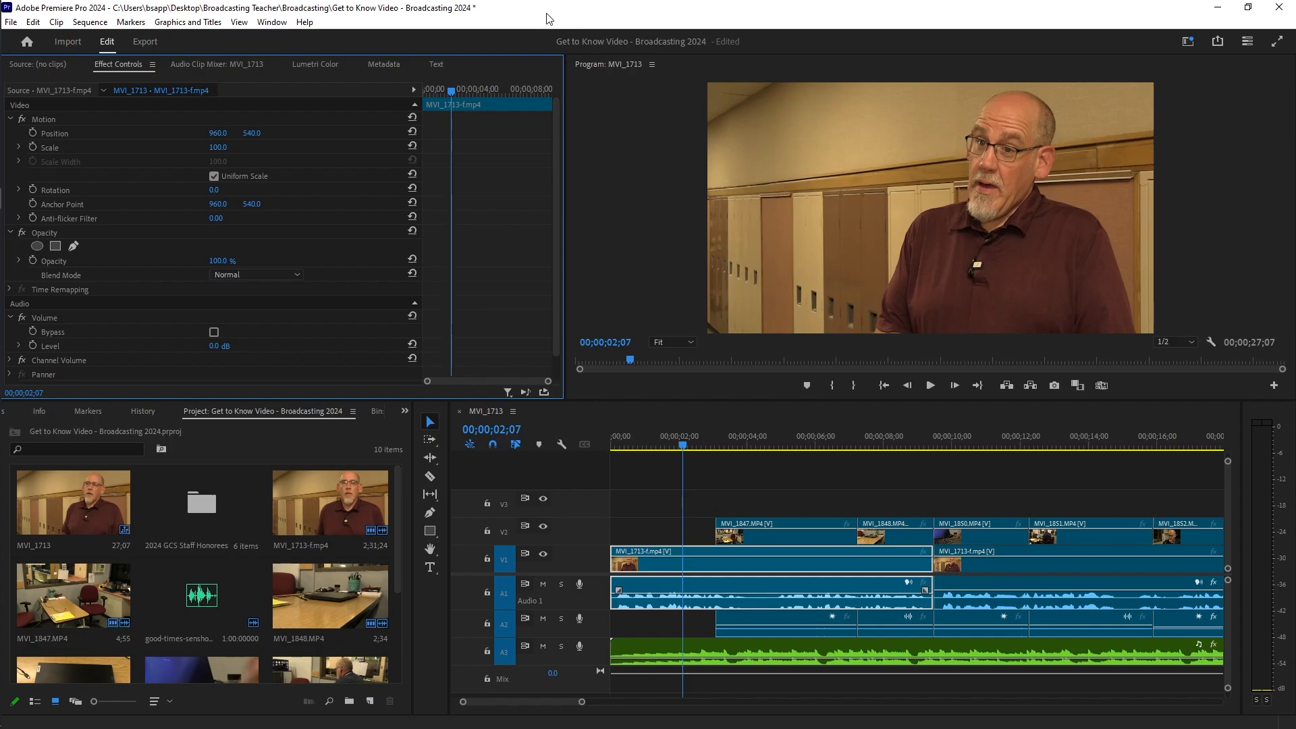
Step: Open the Essential Graphics panel from the Window menu so its template browser docks at the right
click(265, 24)
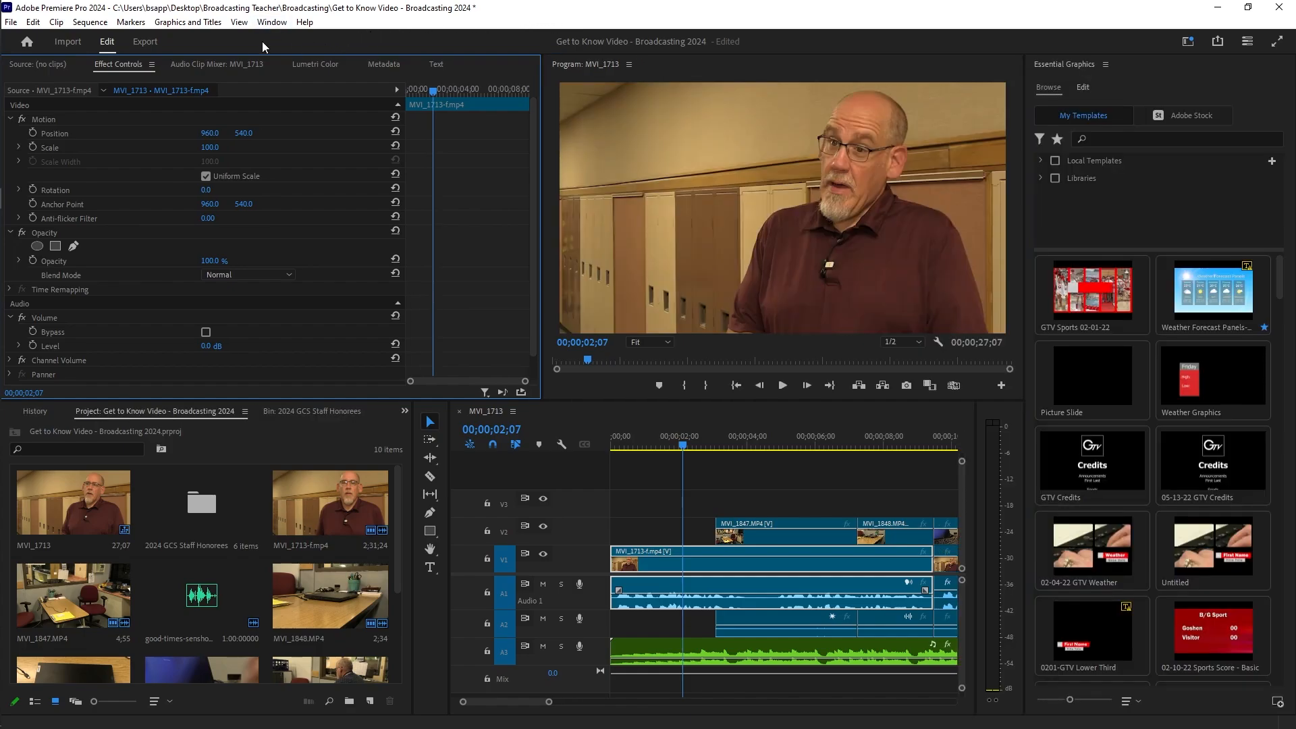
click(271, 24)
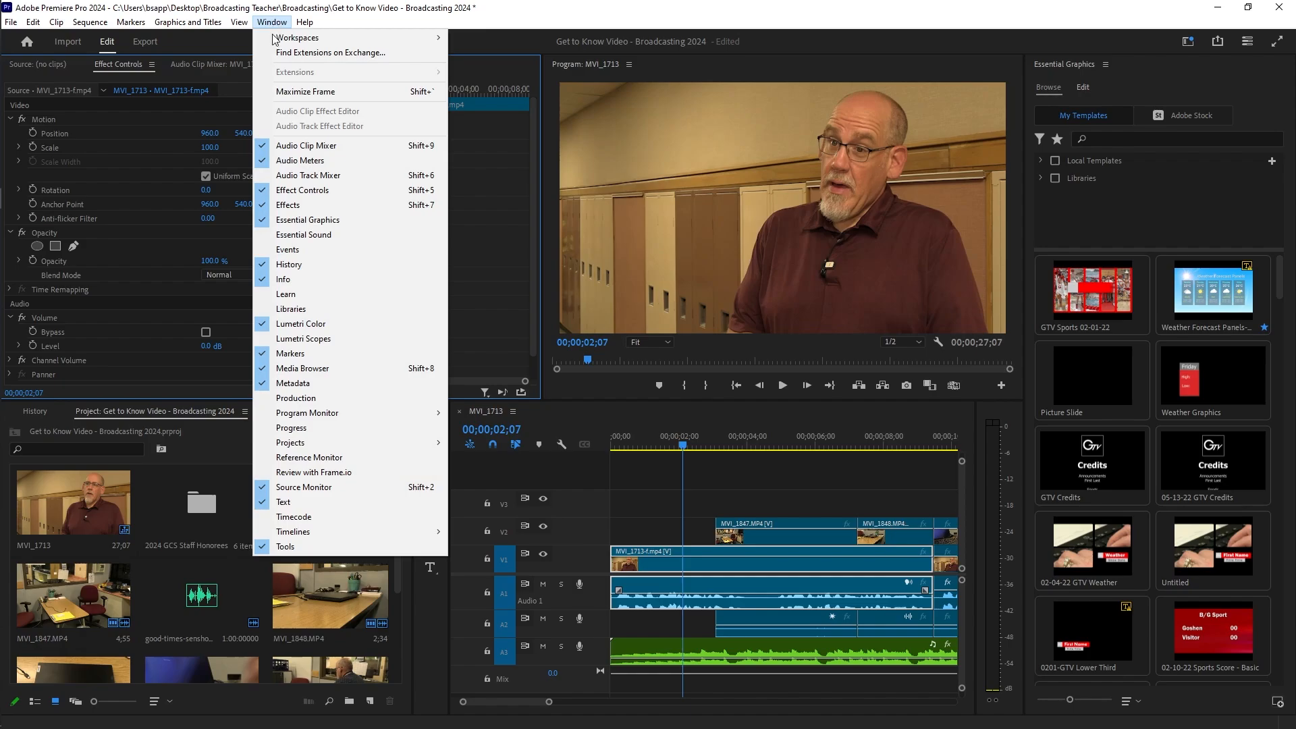
click(283, 220)
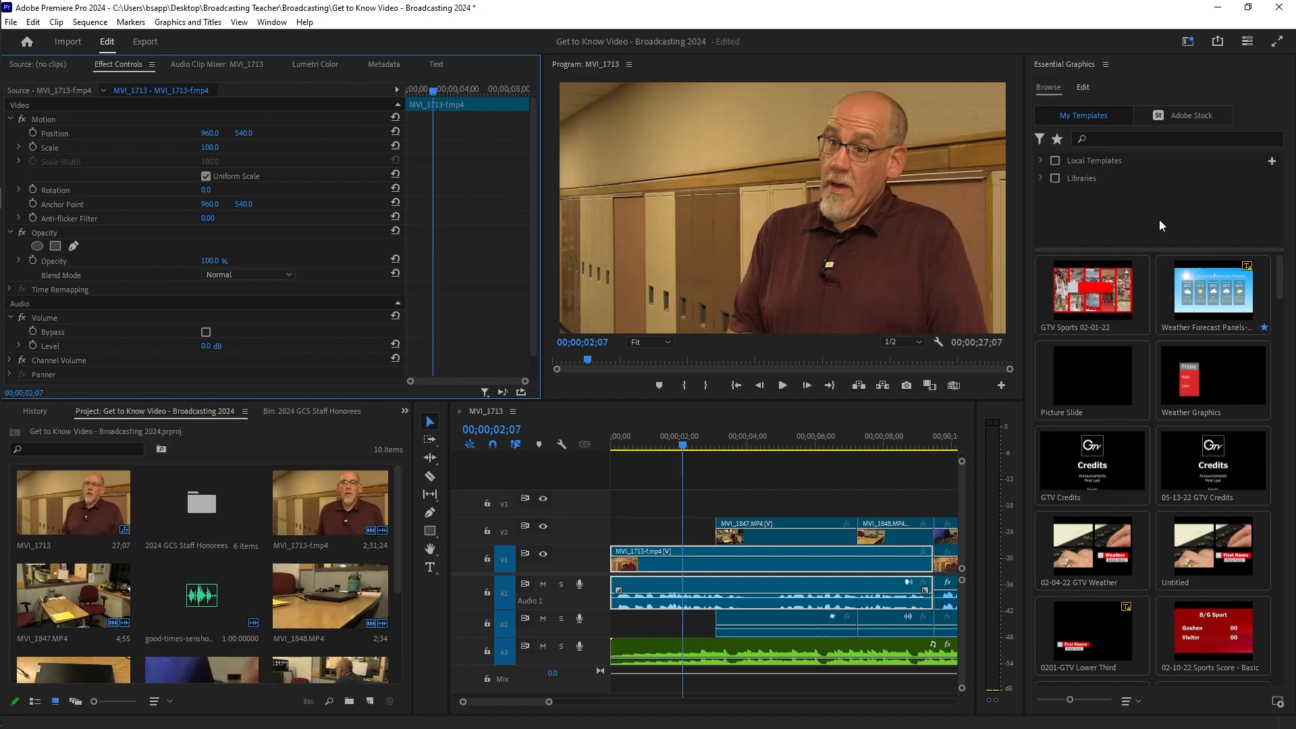
Step: Place the playhead at 00;00;27;09, just past the end of clip MVI_1713
scroll(1116, 439, down, 3)
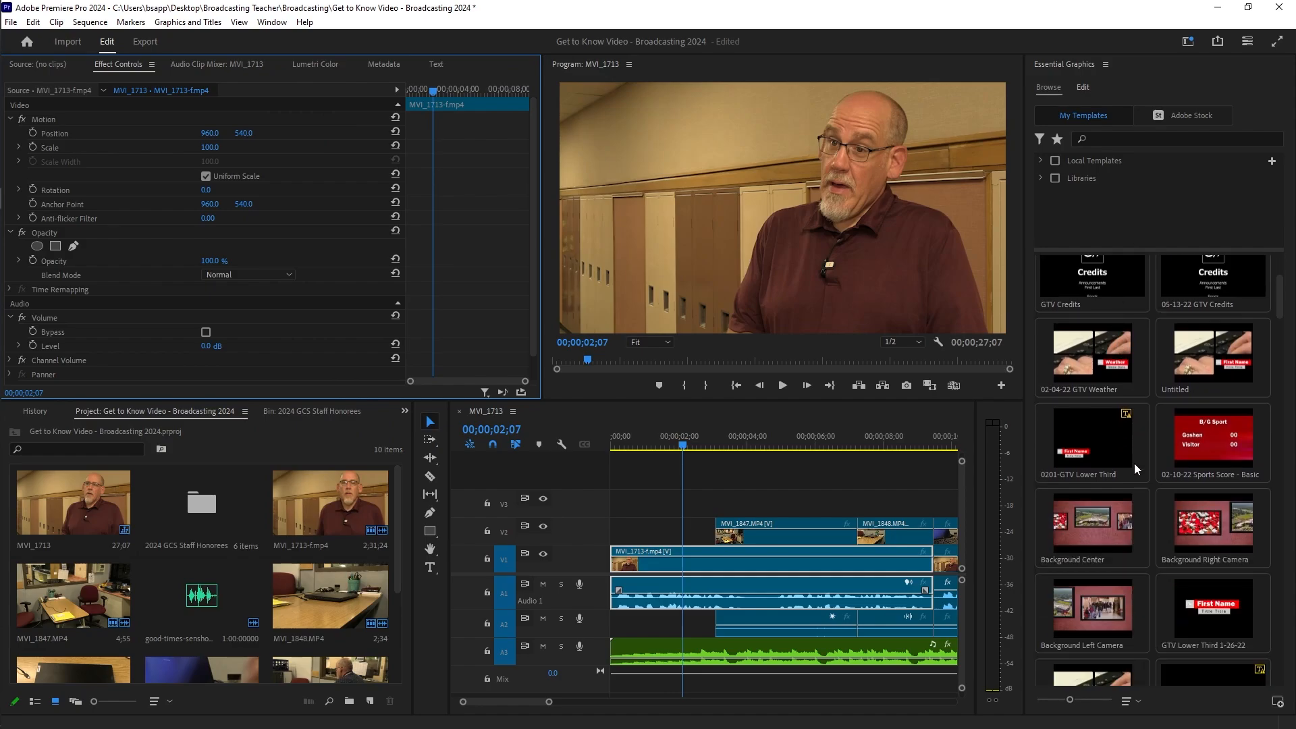
scroll(1136, 460, up, 3)
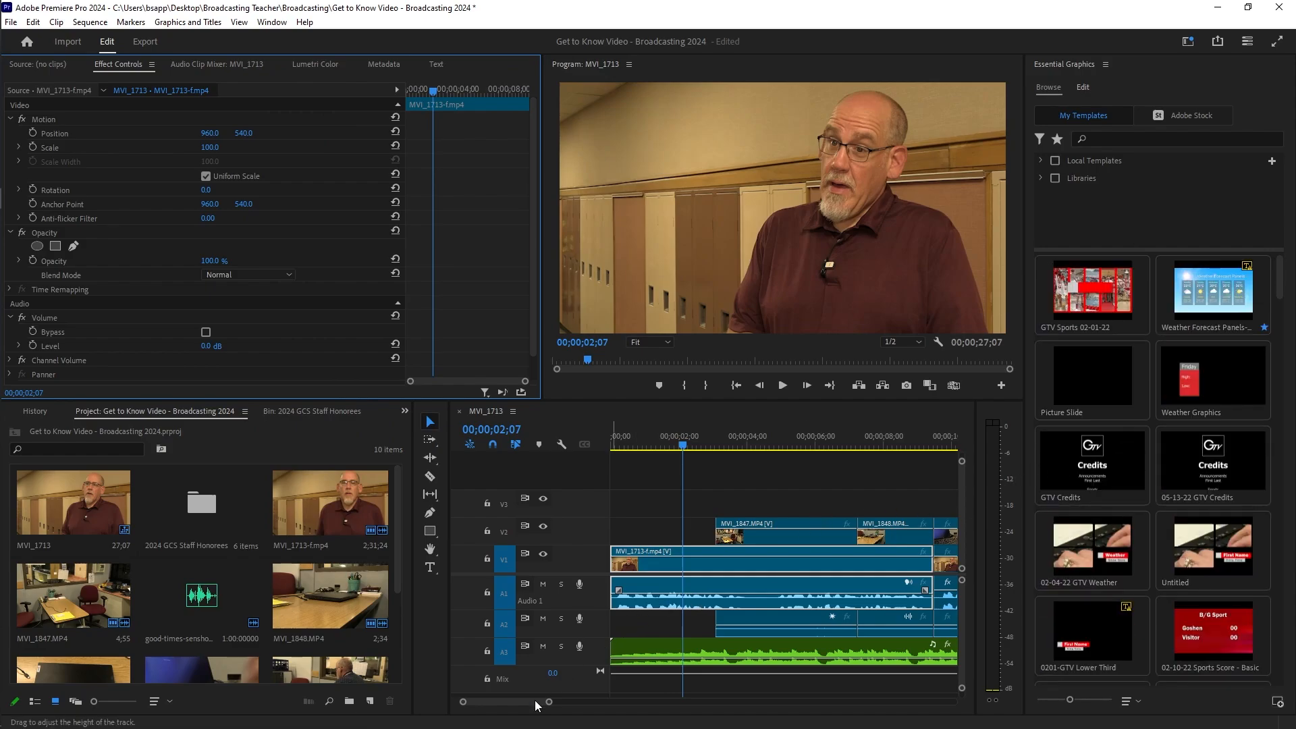
scroll(524, 702, down, 5)
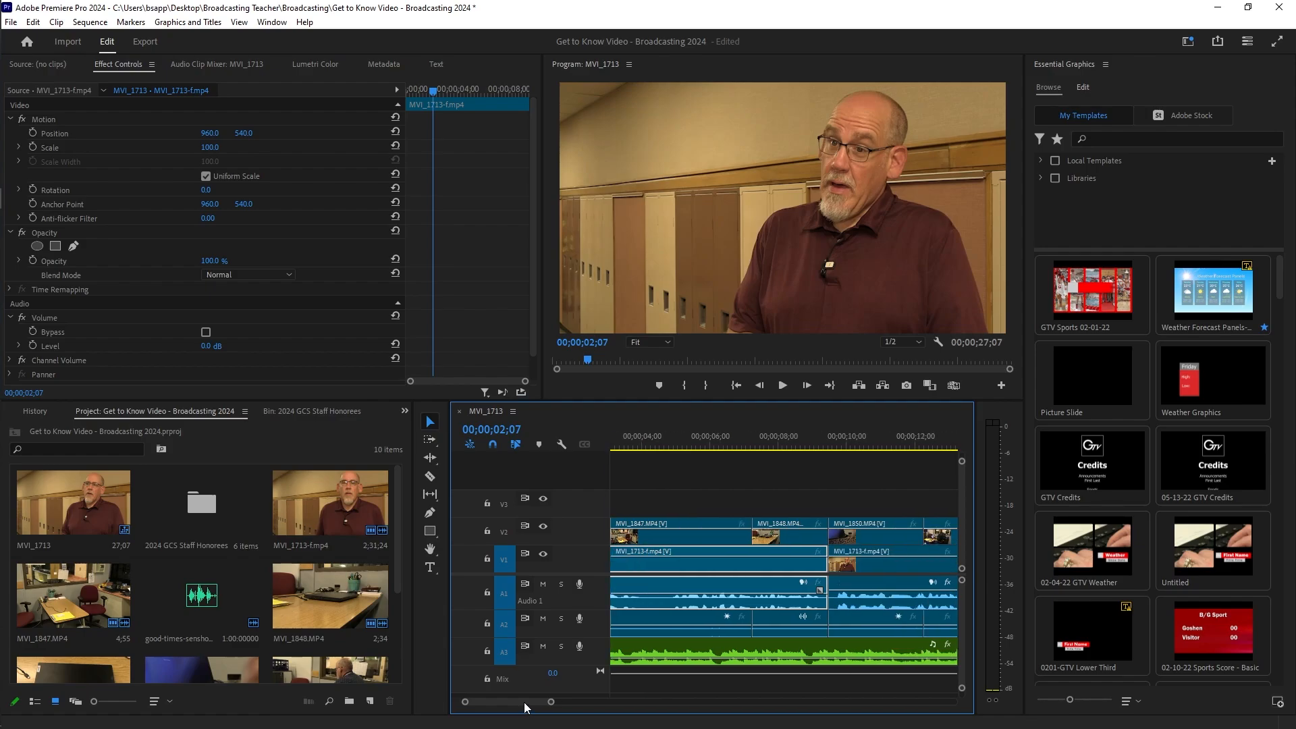
scroll(529, 699, down, 6)
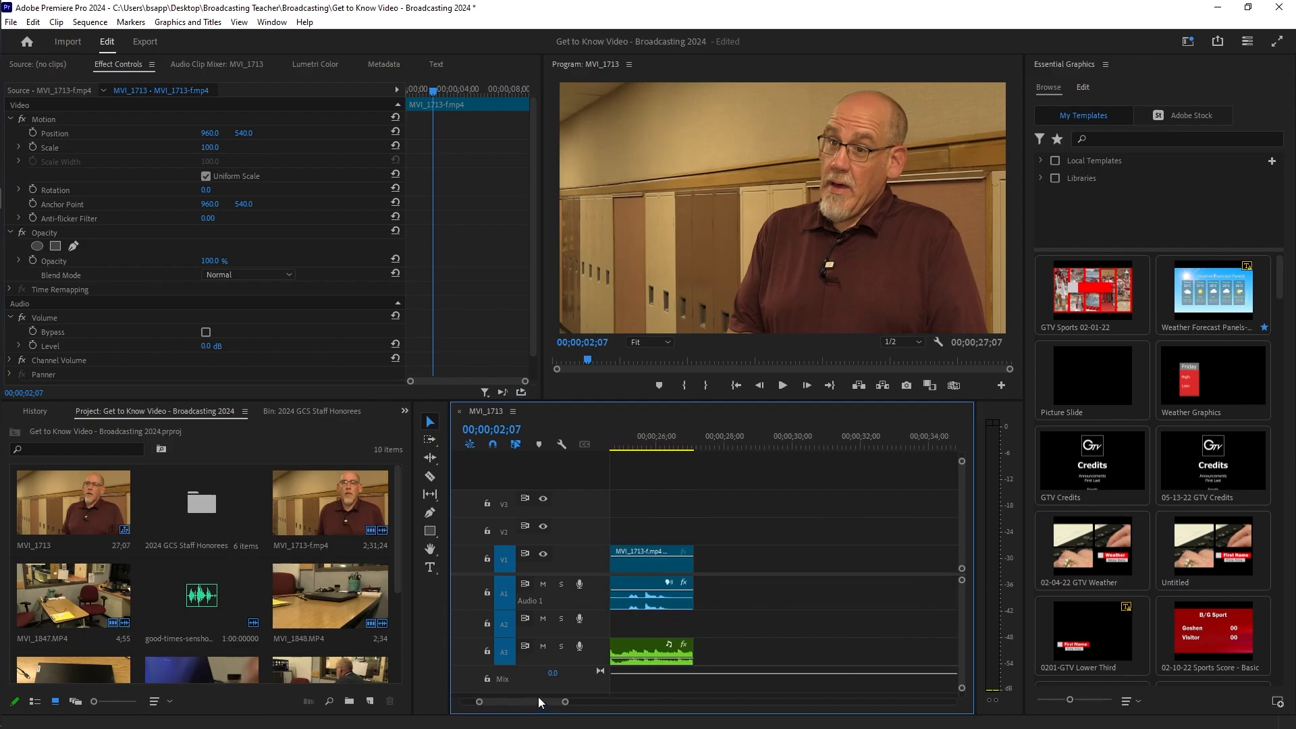
click(695, 440)
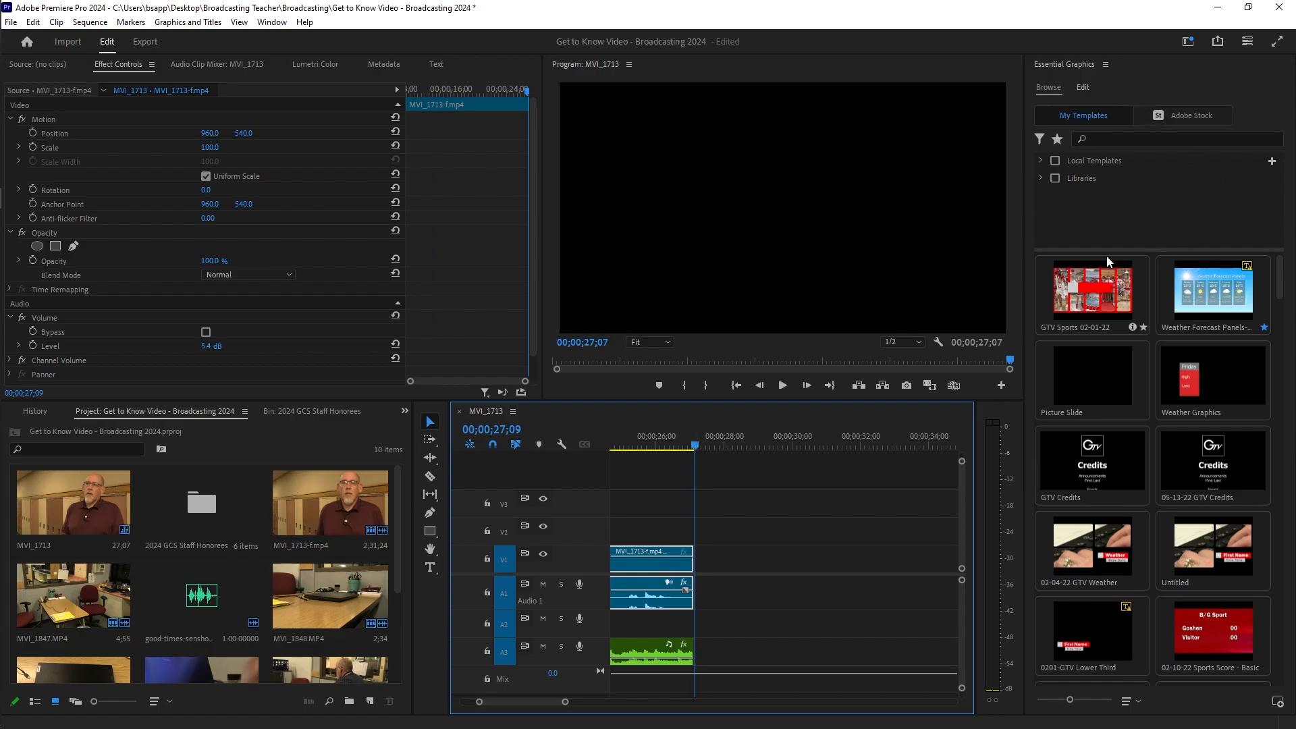
Step: Snap the playhead to the clip end and create a Type Tool text box in the Program monitor
click(696, 443)
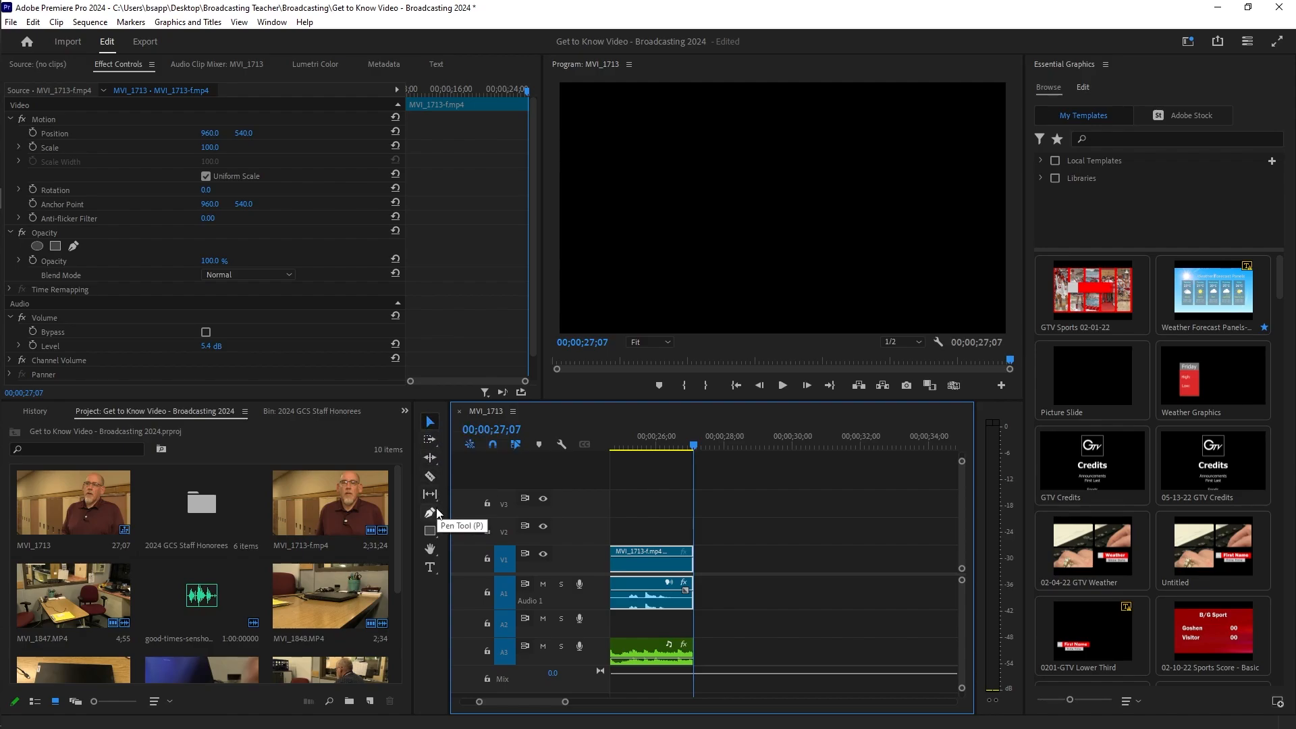
click(430, 569)
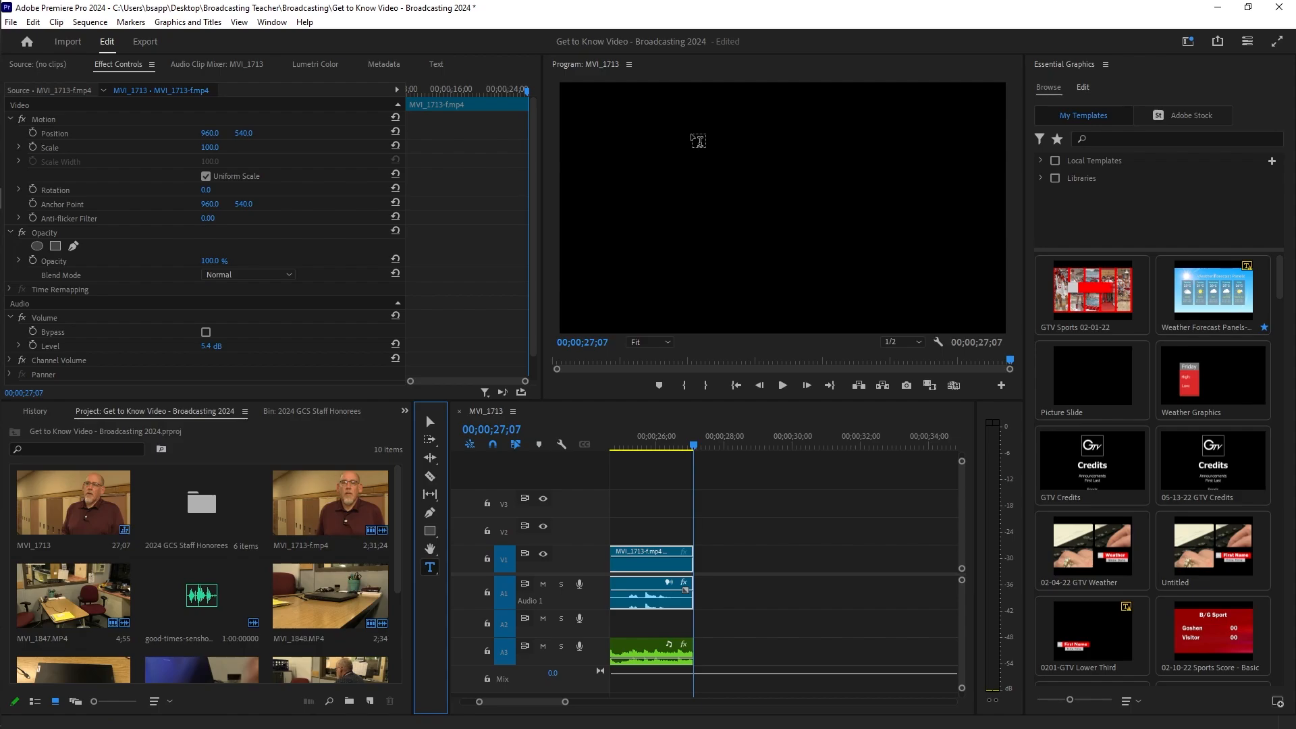
click(694, 135)
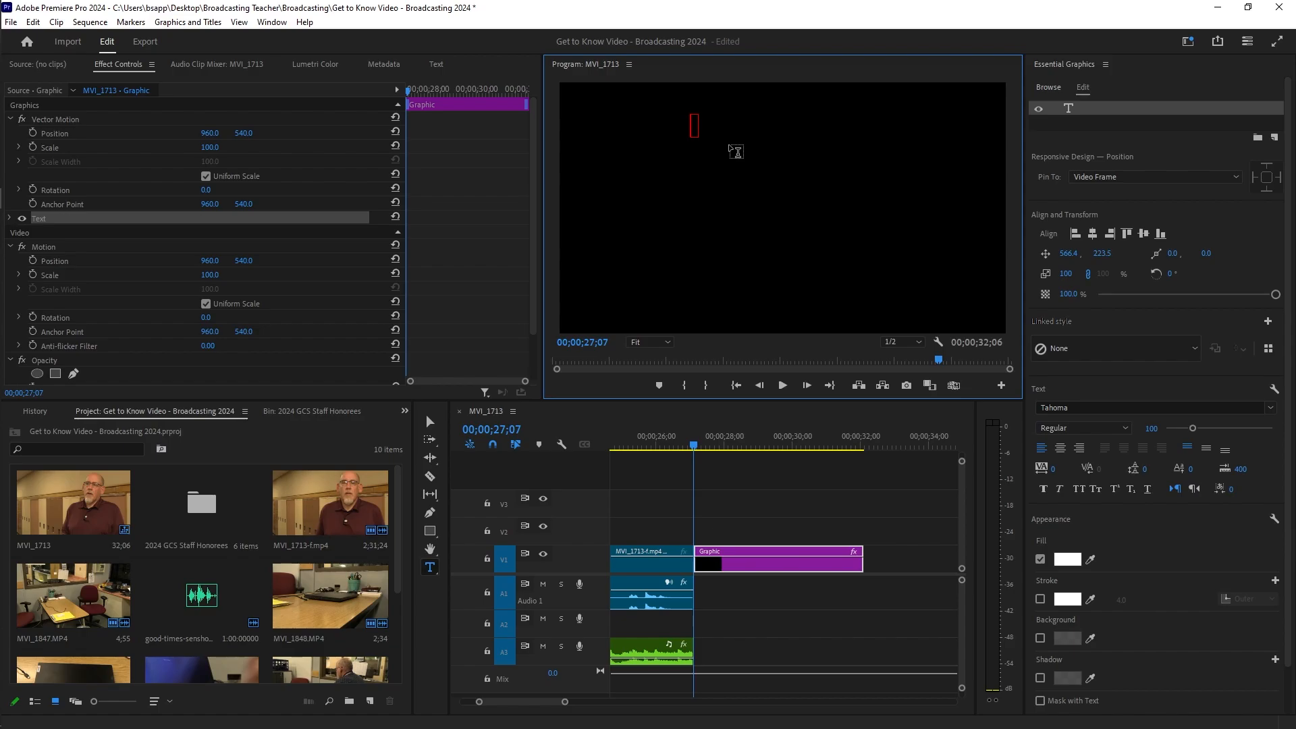
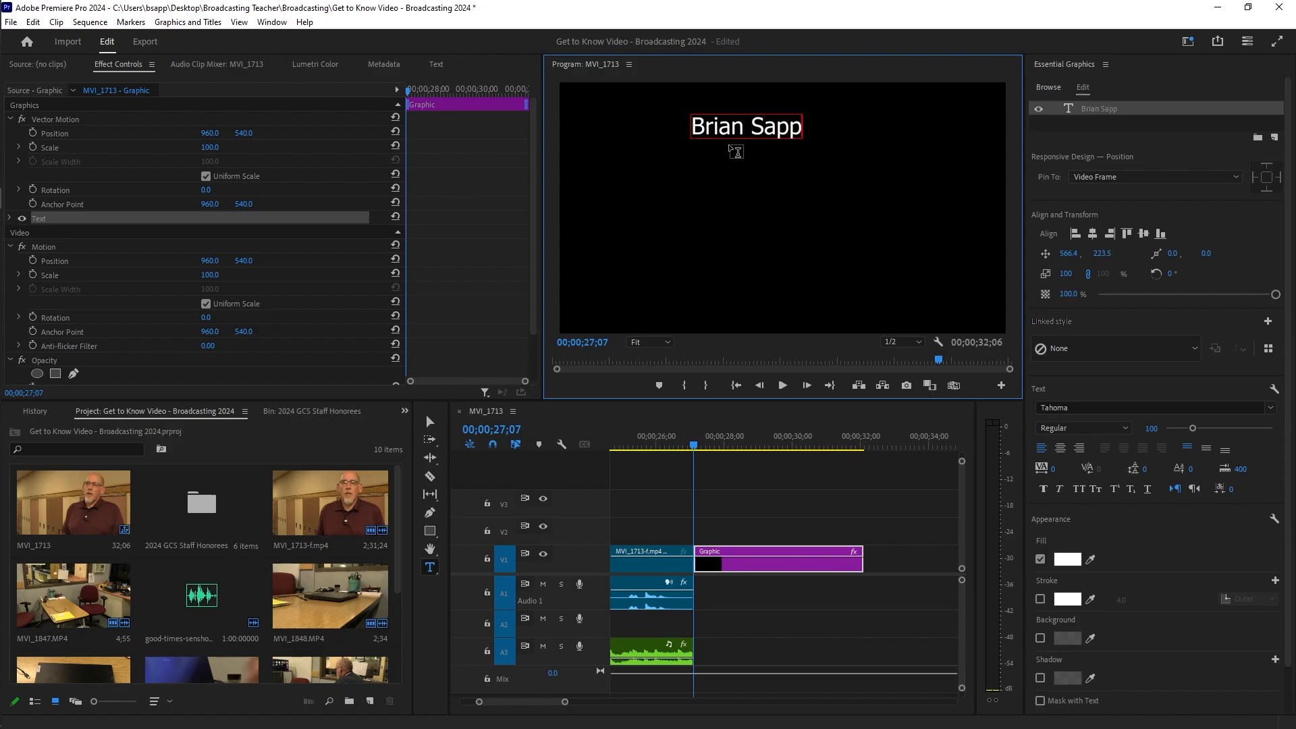
Step: Type the three credit names on separate lines, correcting a typo in the first name
key(Return)
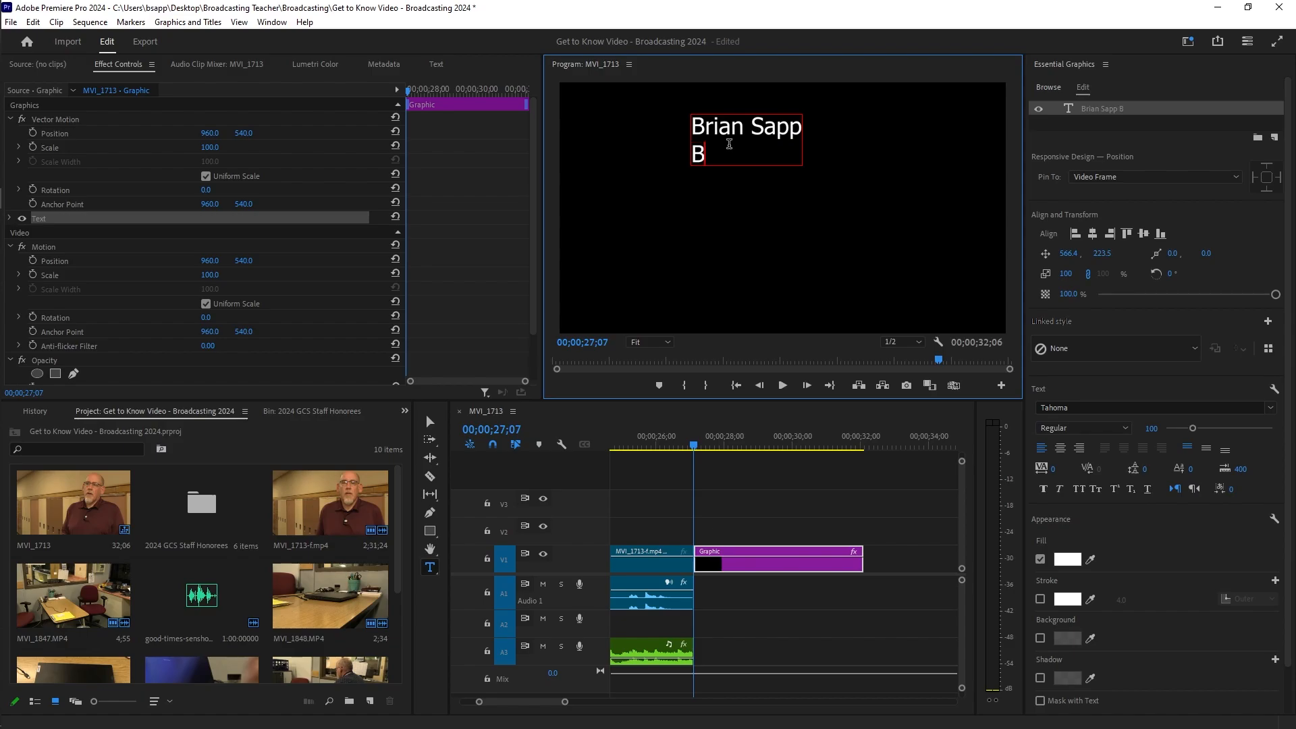
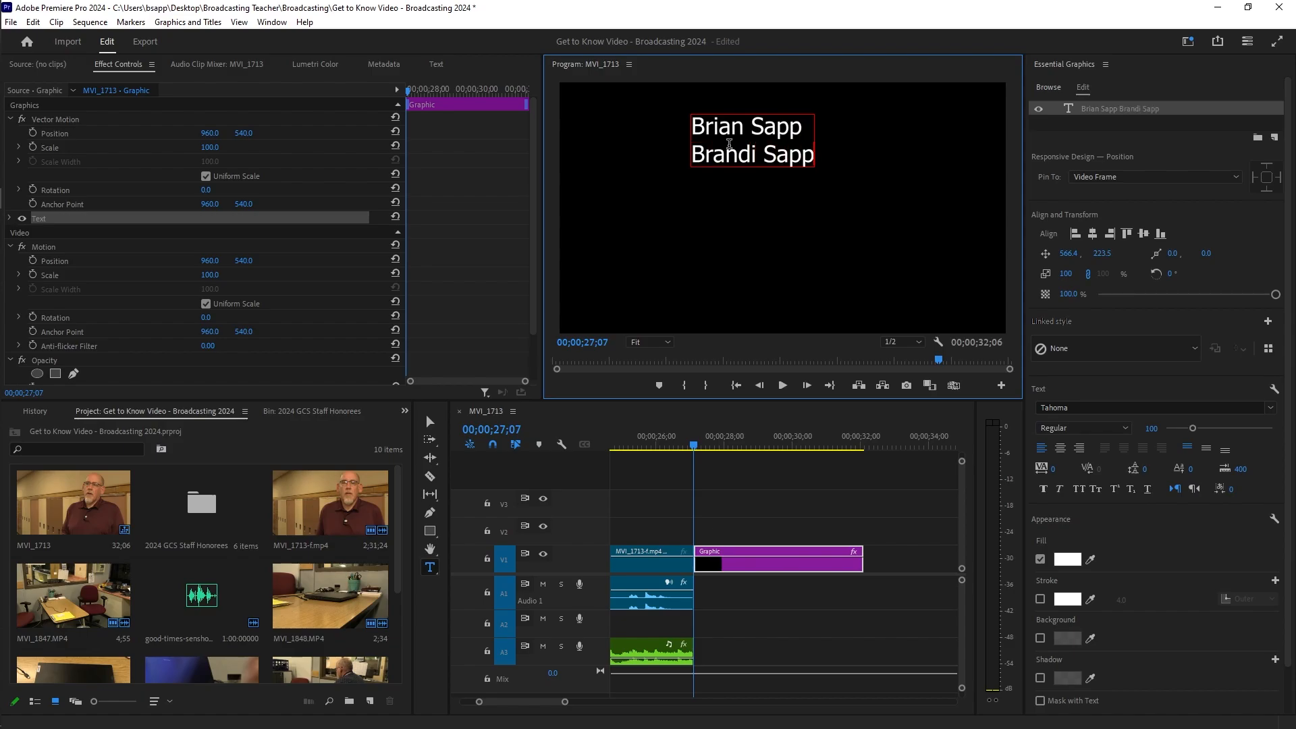
key(Return)
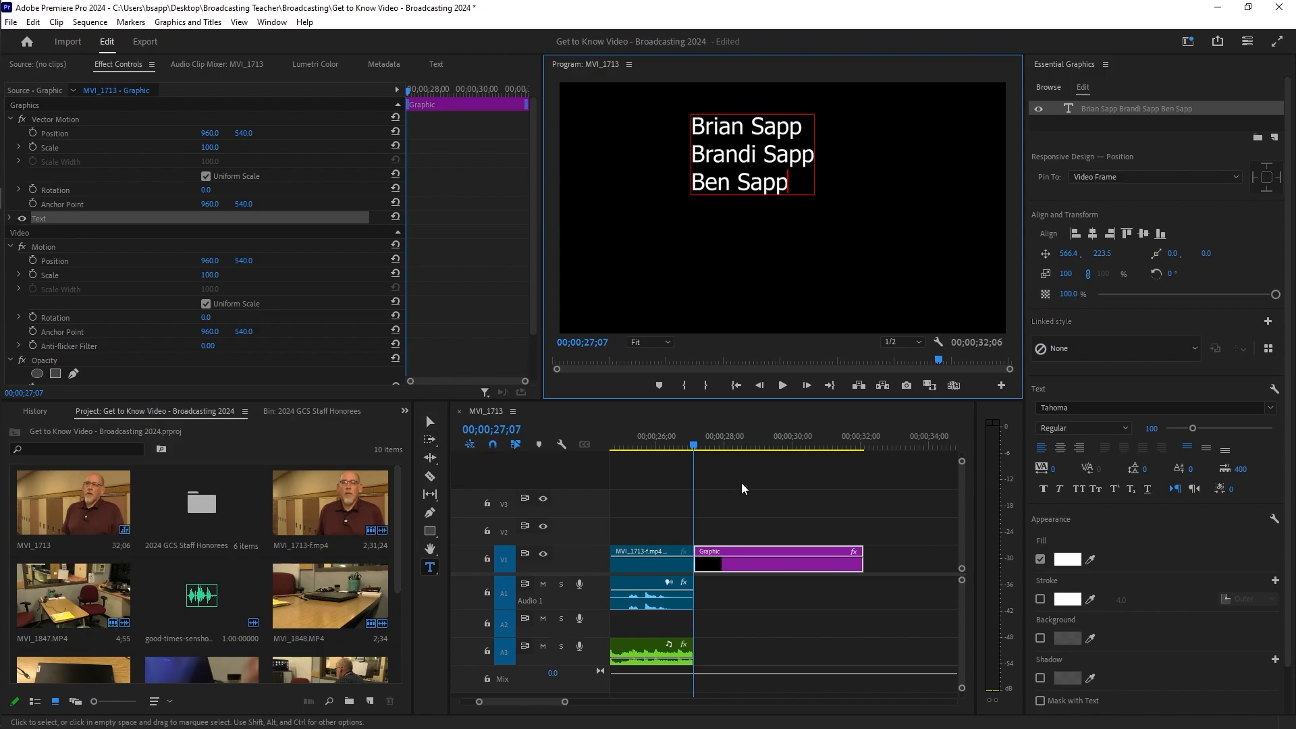
Step: Move the name block lower and slightly right, then select all its text with the Type Tool
click(430, 423)
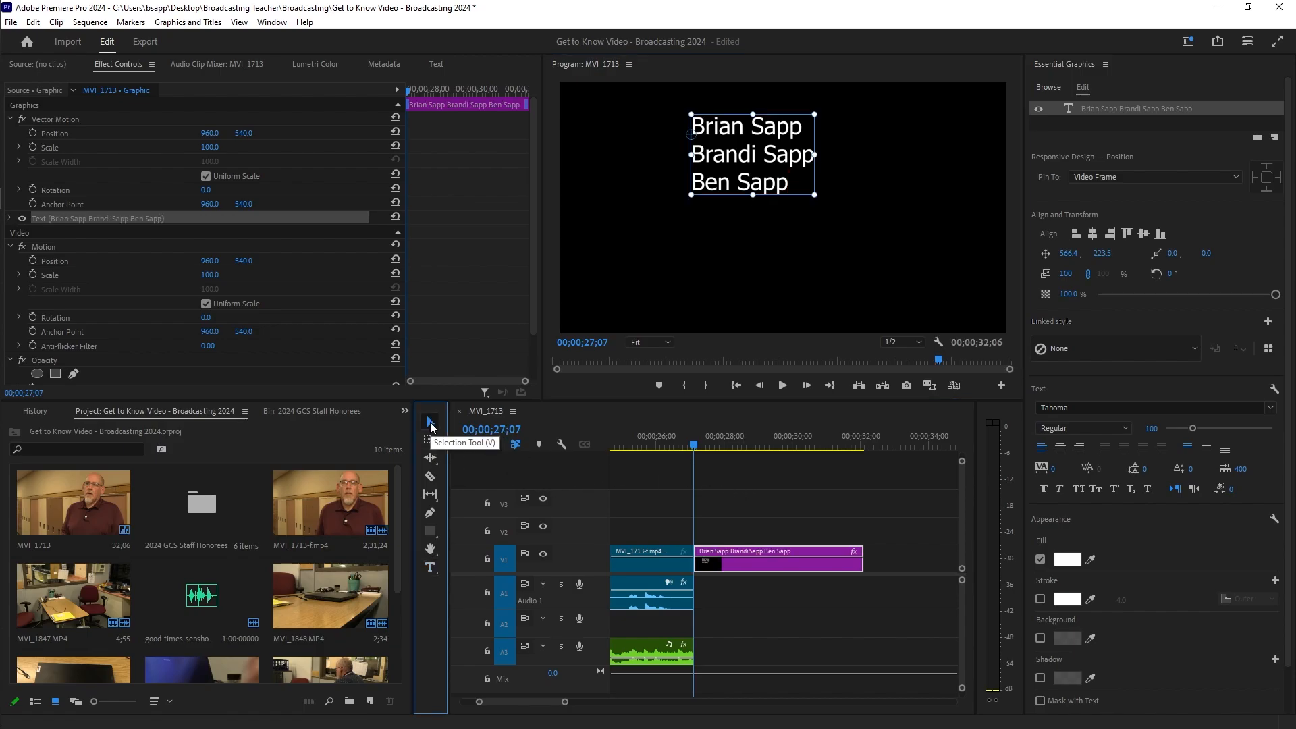
drag(776, 157, 783, 184)
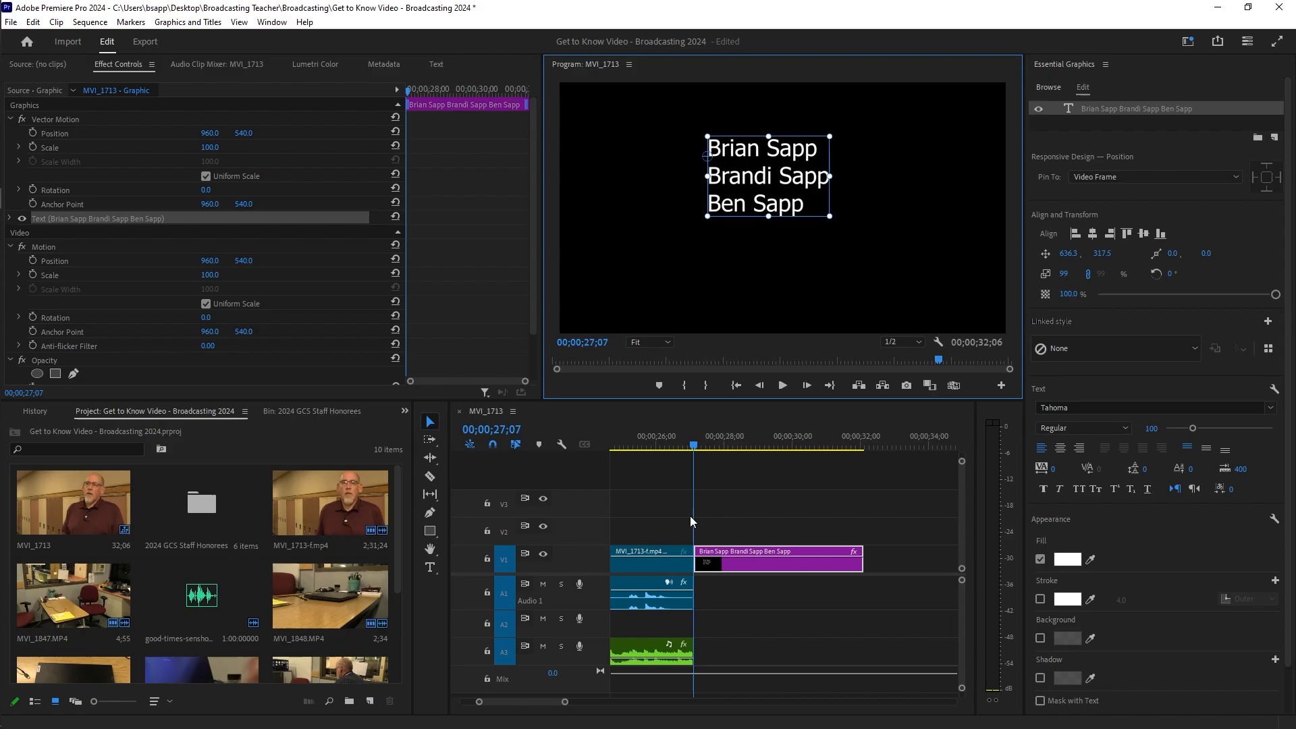
click(430, 571)
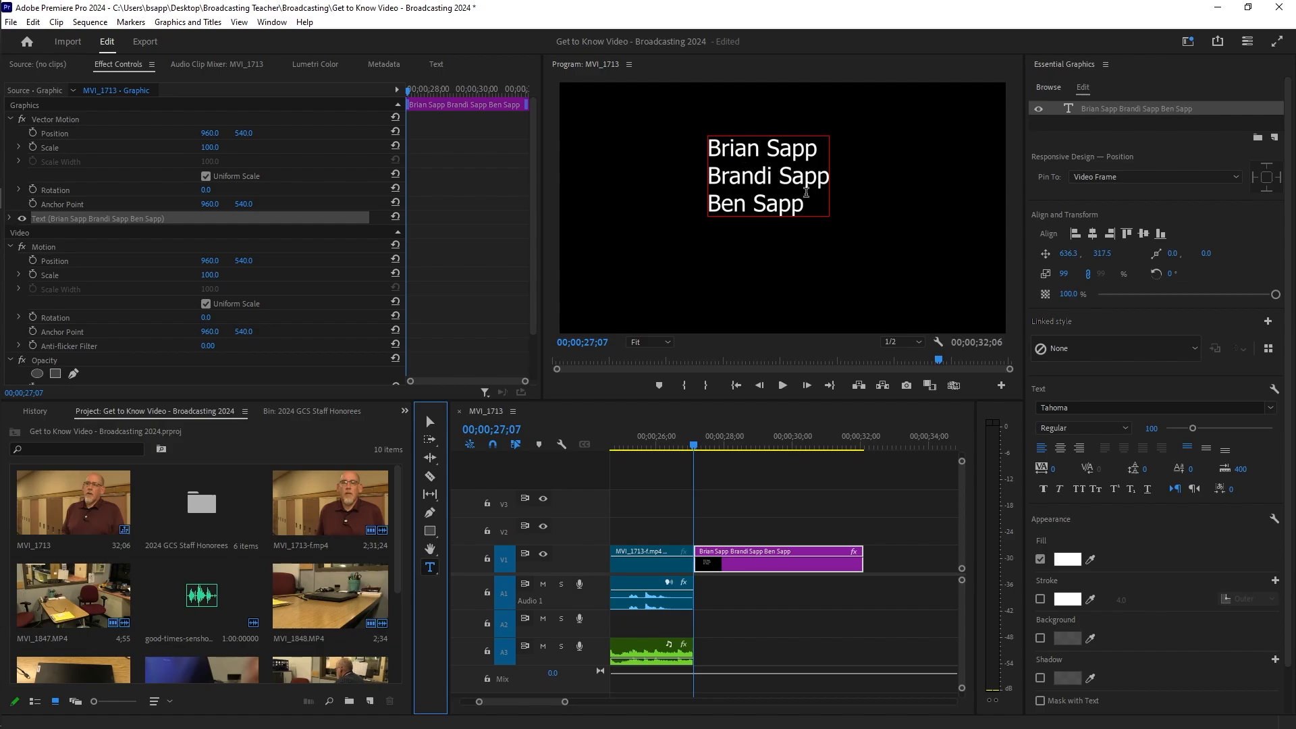
drag(815, 208, 716, 158)
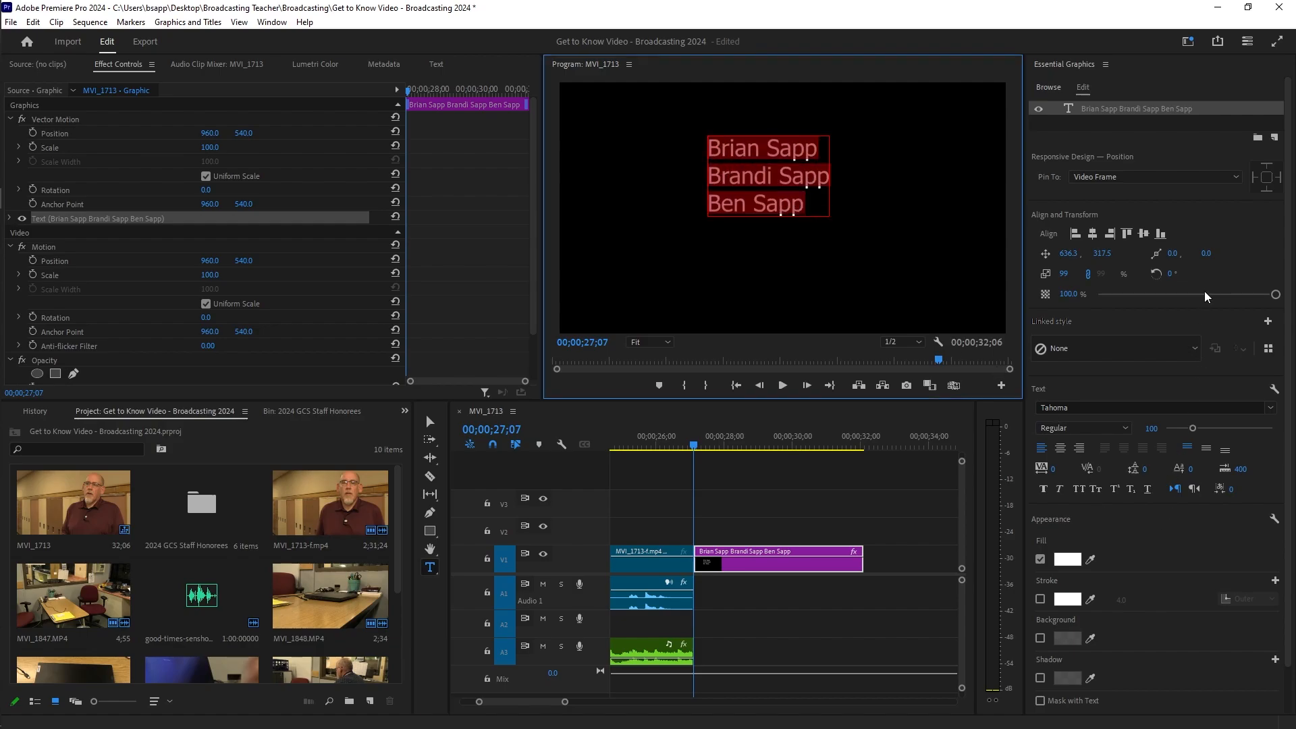
drag(1290, 182, 1149, 88)
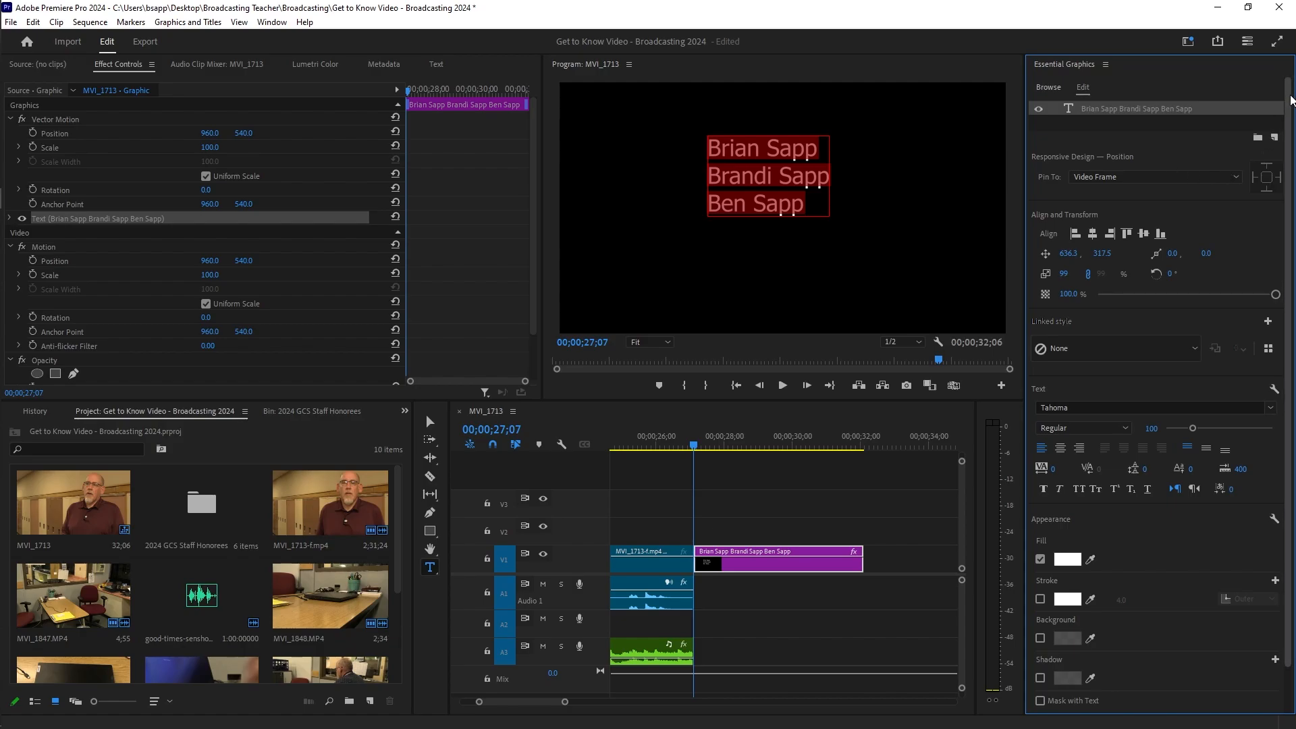
Step: Change the names' font from Tahoma to Impact in the Essential Graphics font list
scroll(1291, 100, down, 1)
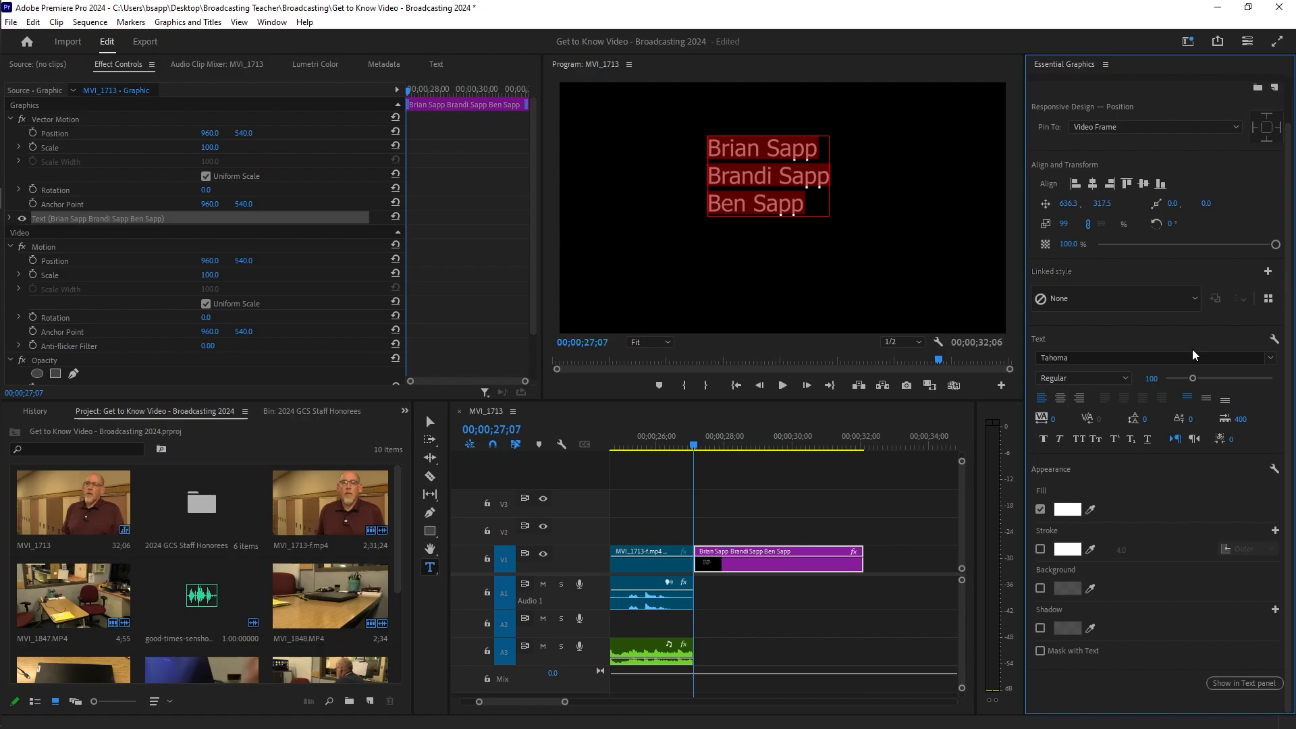
click(1059, 357)
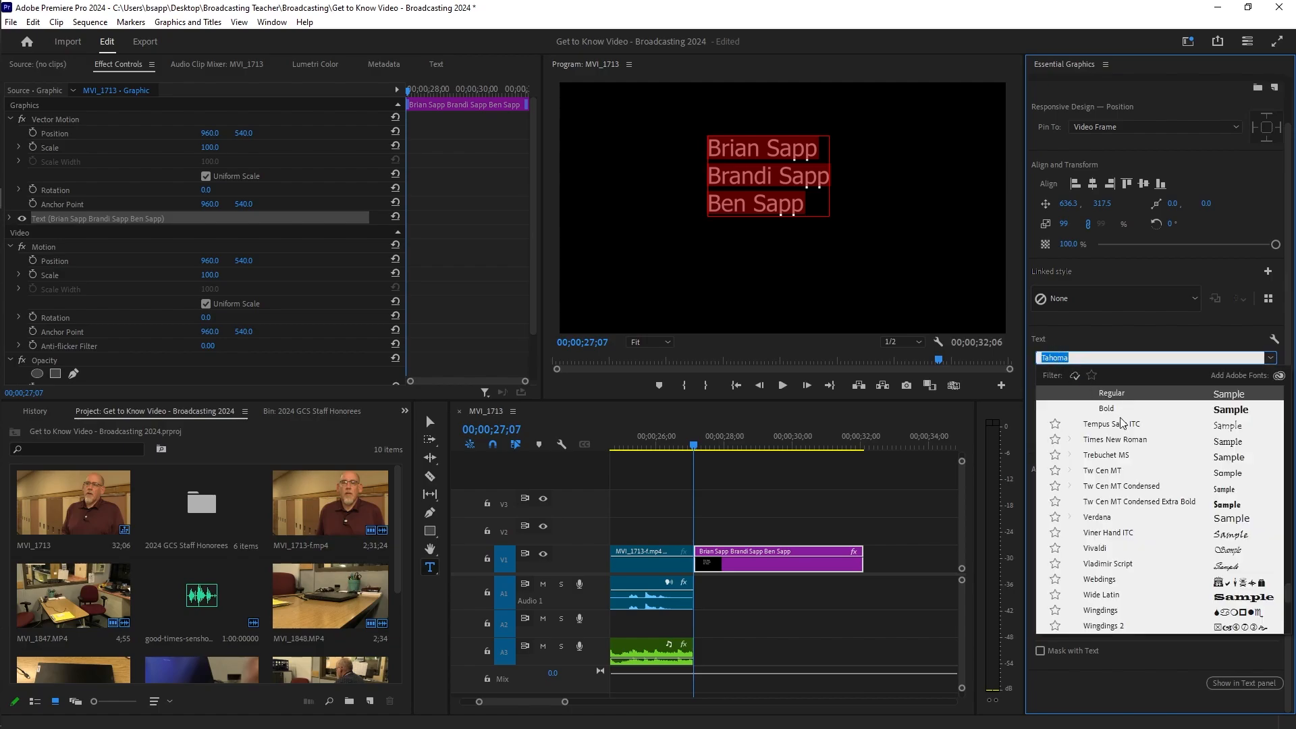
scroll(1107, 517, up, 1)
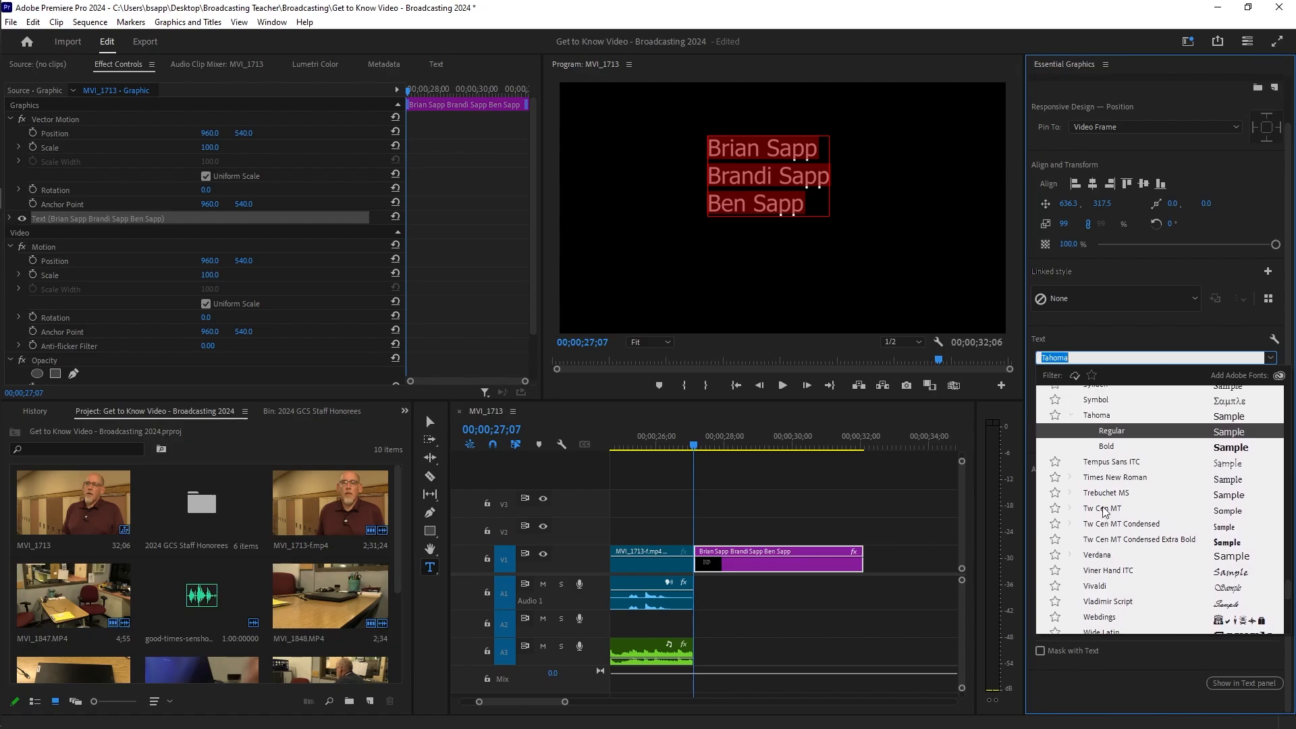
scroll(1106, 513, up, 4)
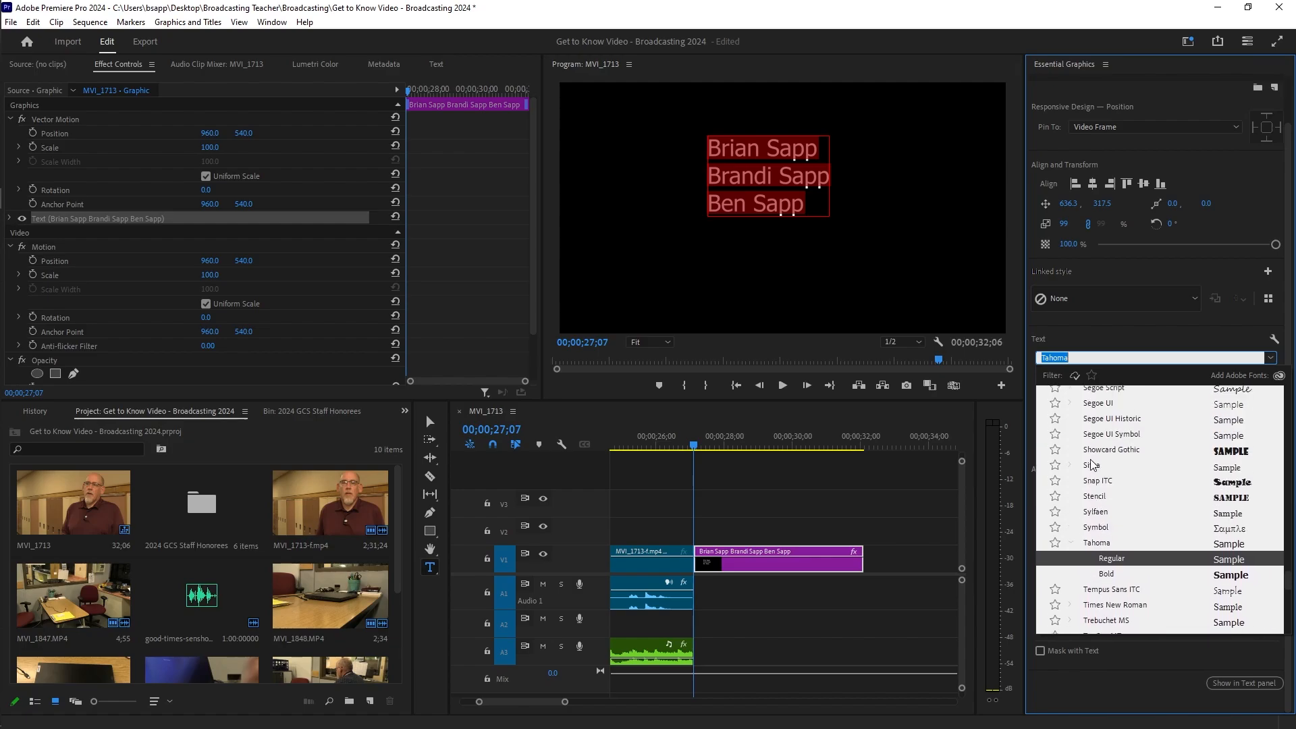
scroll(1093, 464, up, 4)
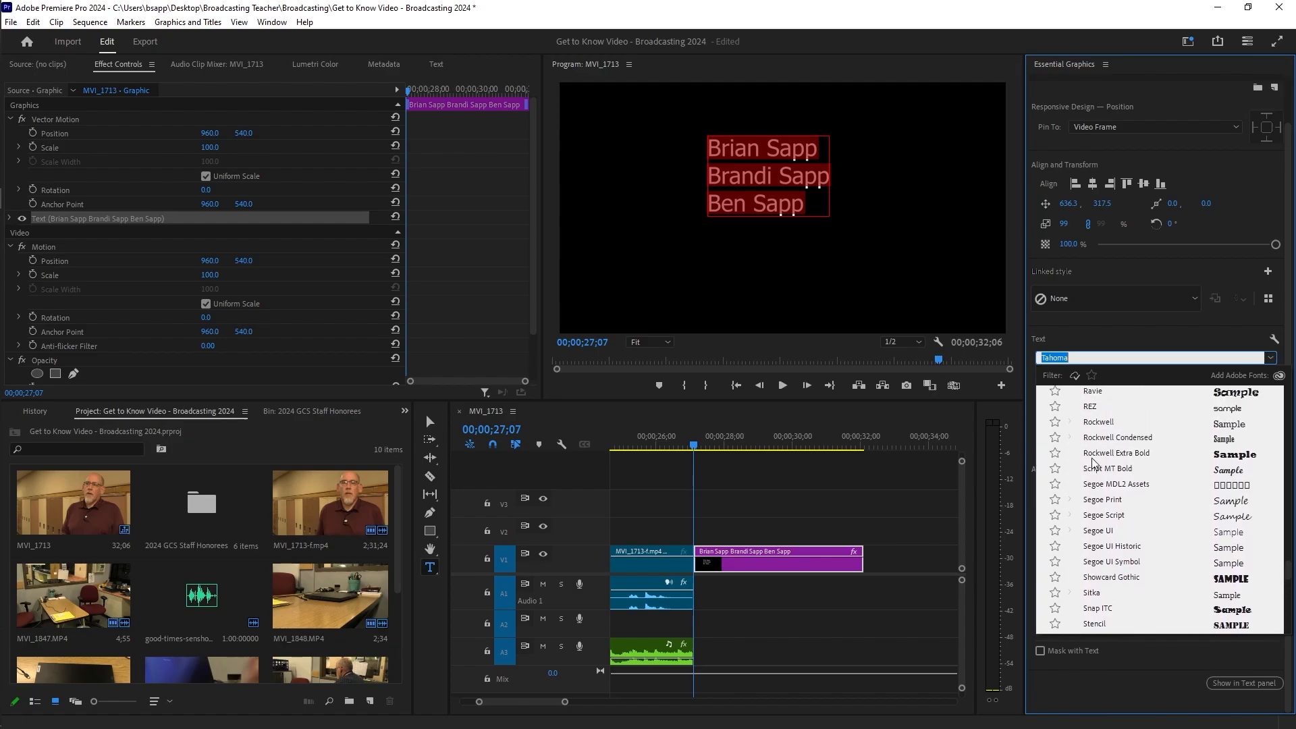
scroll(1093, 464, up, 3)
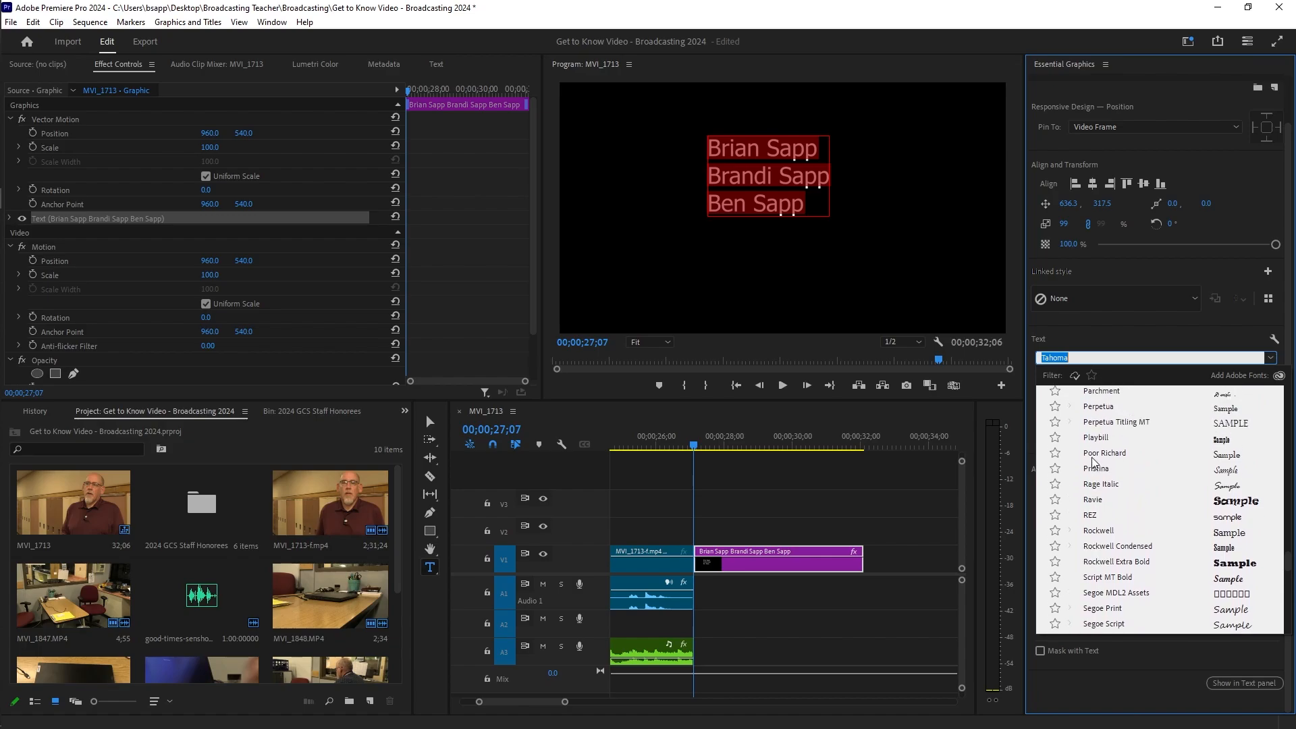
scroll(1095, 464, up, 4)
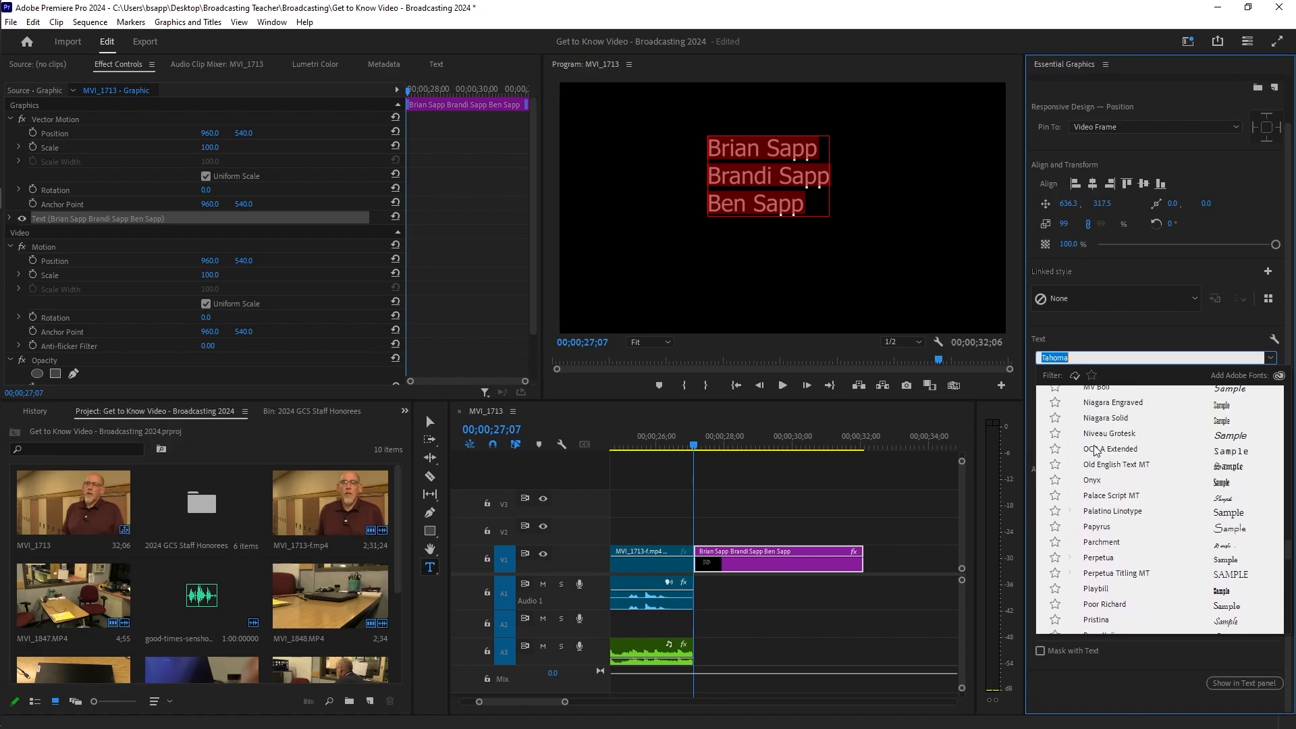
scroll(1095, 451, up, 3)
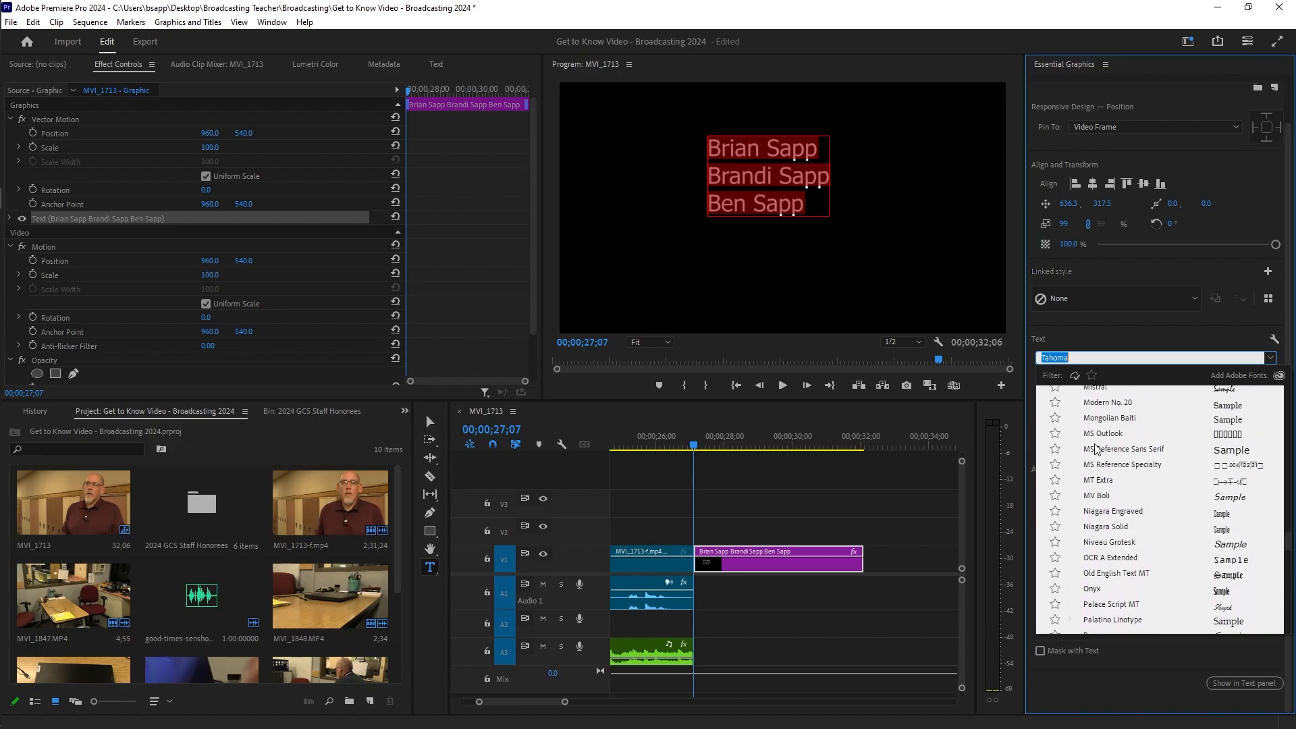
scroll(1096, 449, up, 5)
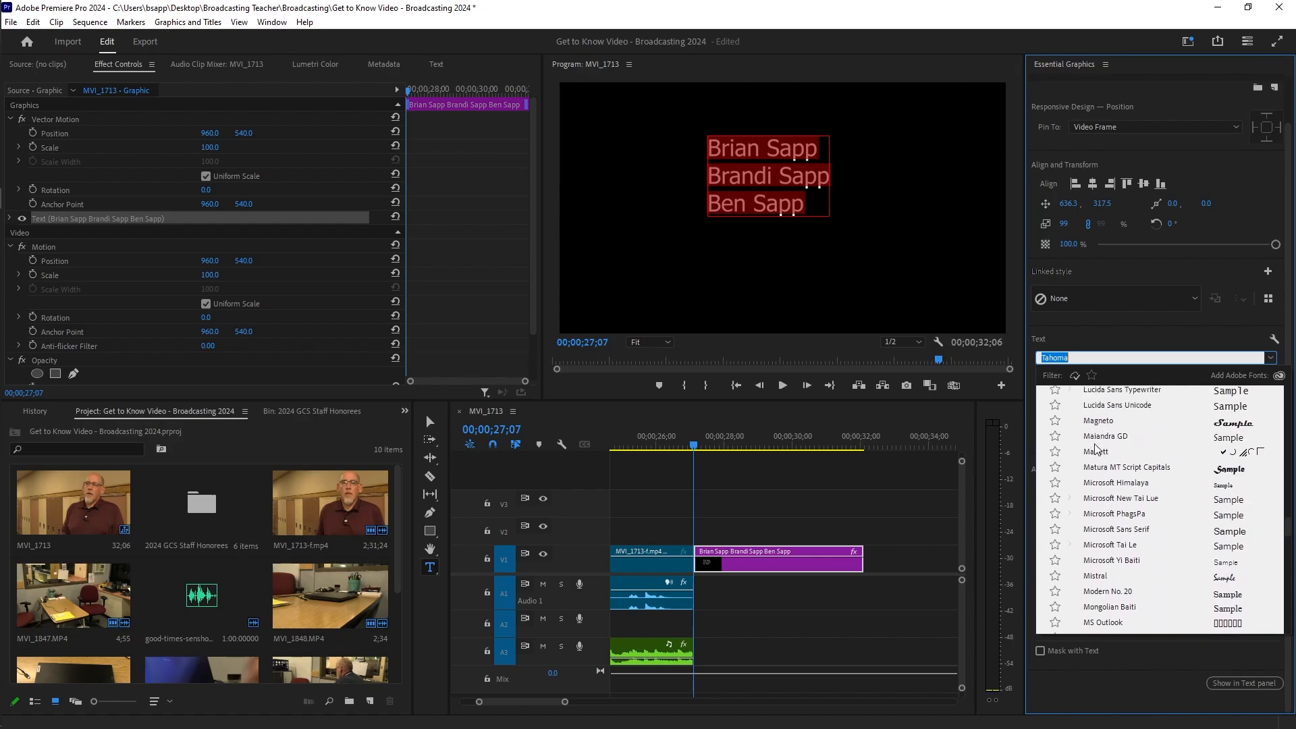
scroll(1095, 450, up, 4)
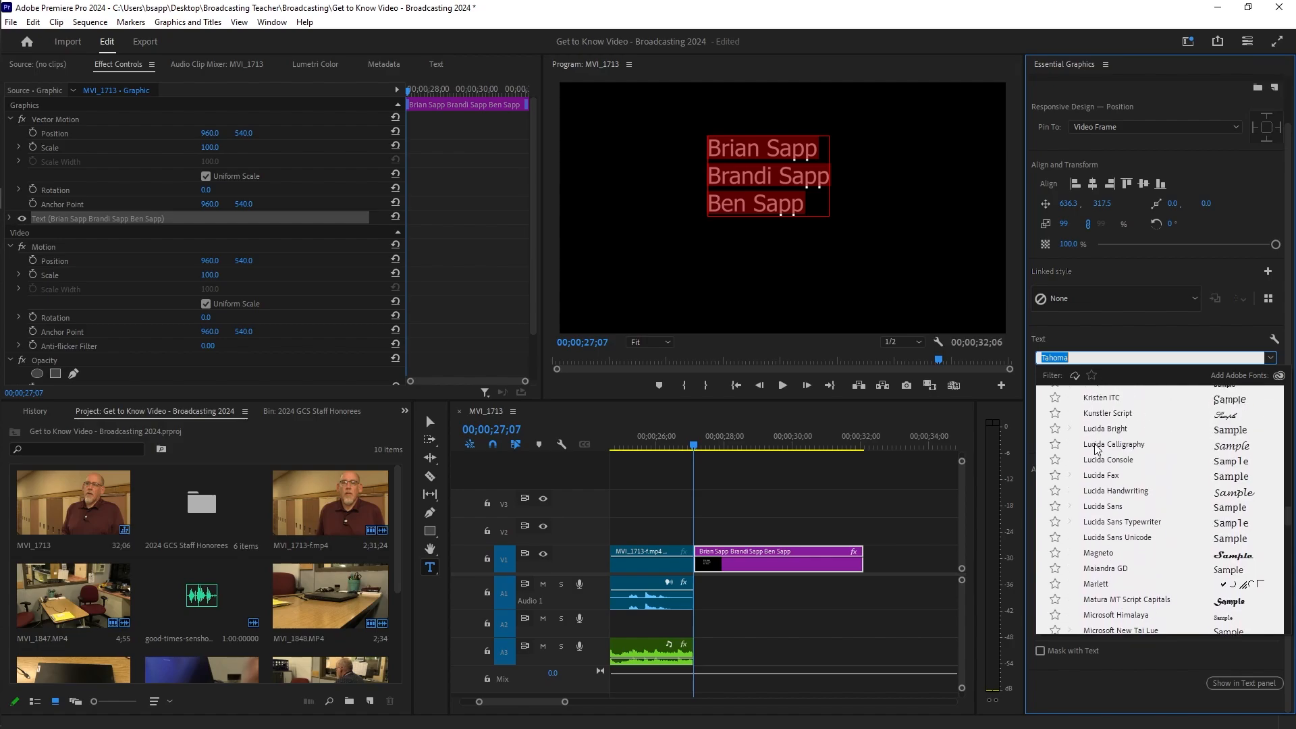
scroll(1096, 450, up, 4)
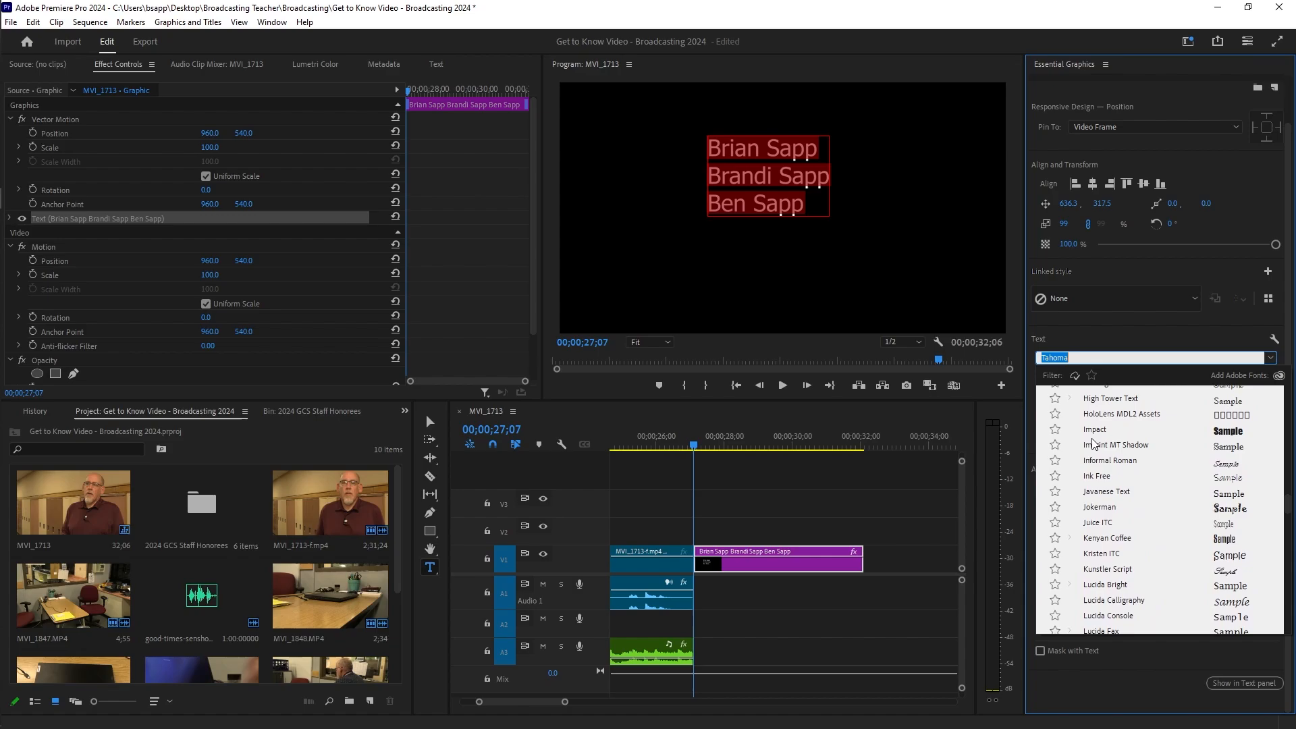
click(1096, 431)
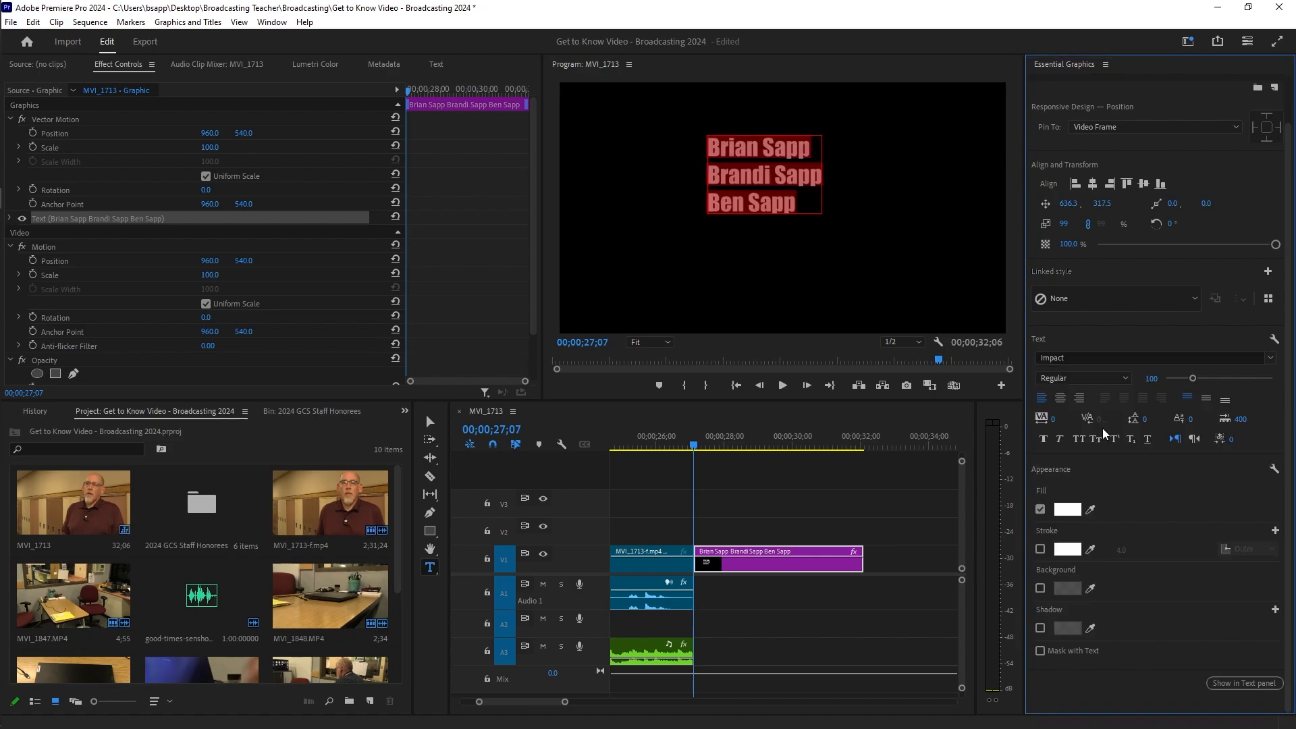
Step: Center-align the name lines and open the Color Picker for the white text fill
click(1061, 400)
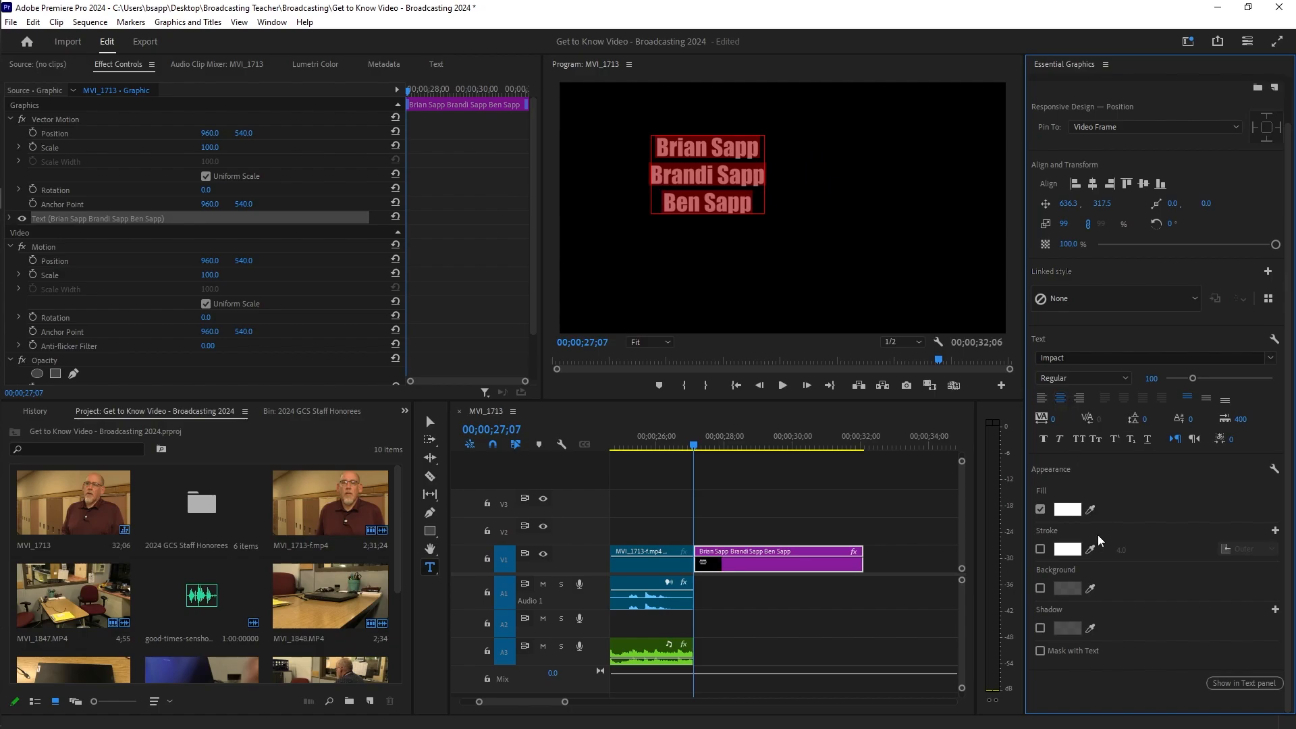
click(1068, 511)
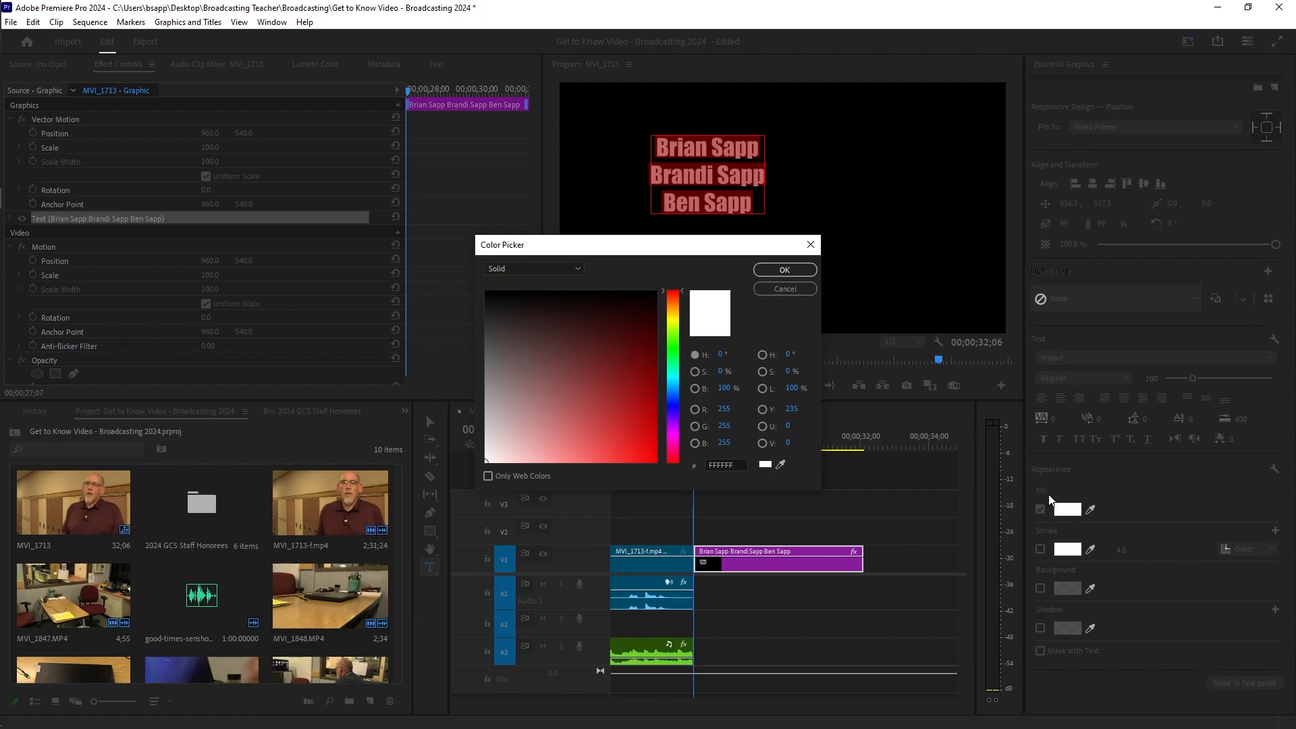
Step: Set the text fill to bright blue 0D08F0 in the Color Picker
click(673, 408)
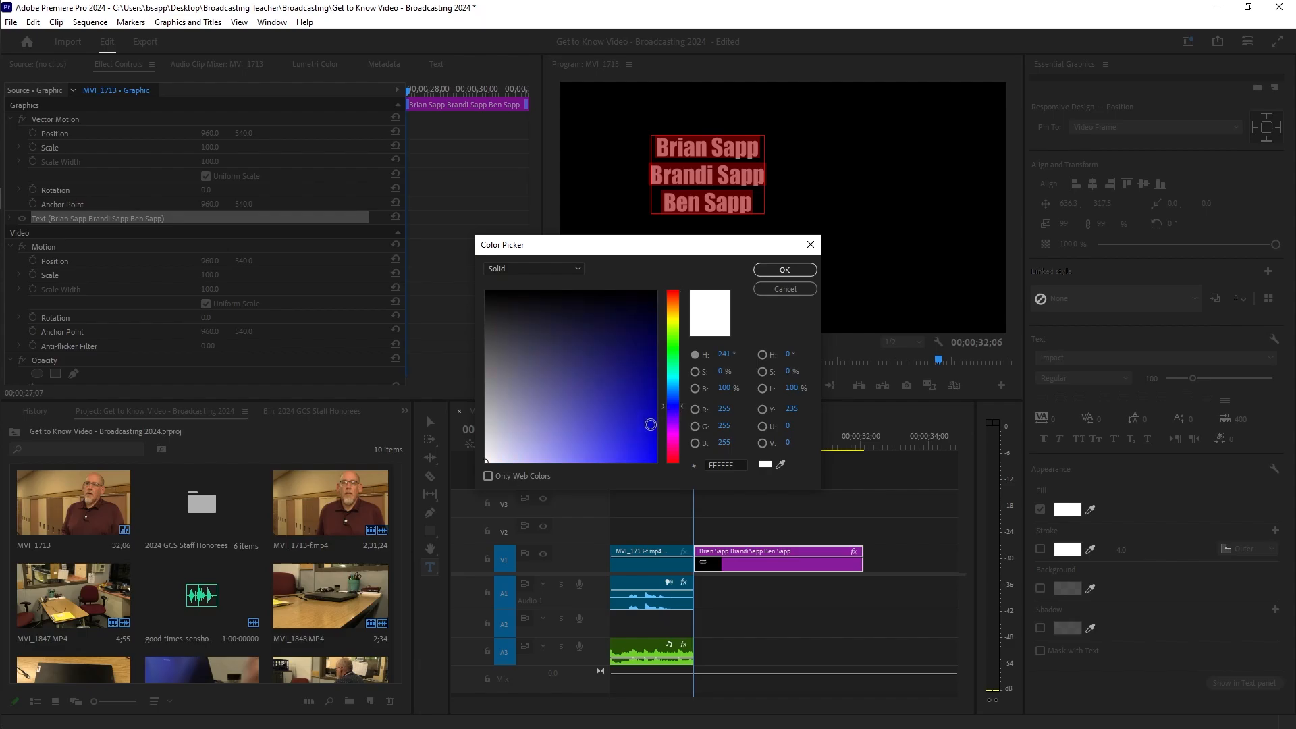
click(651, 453)
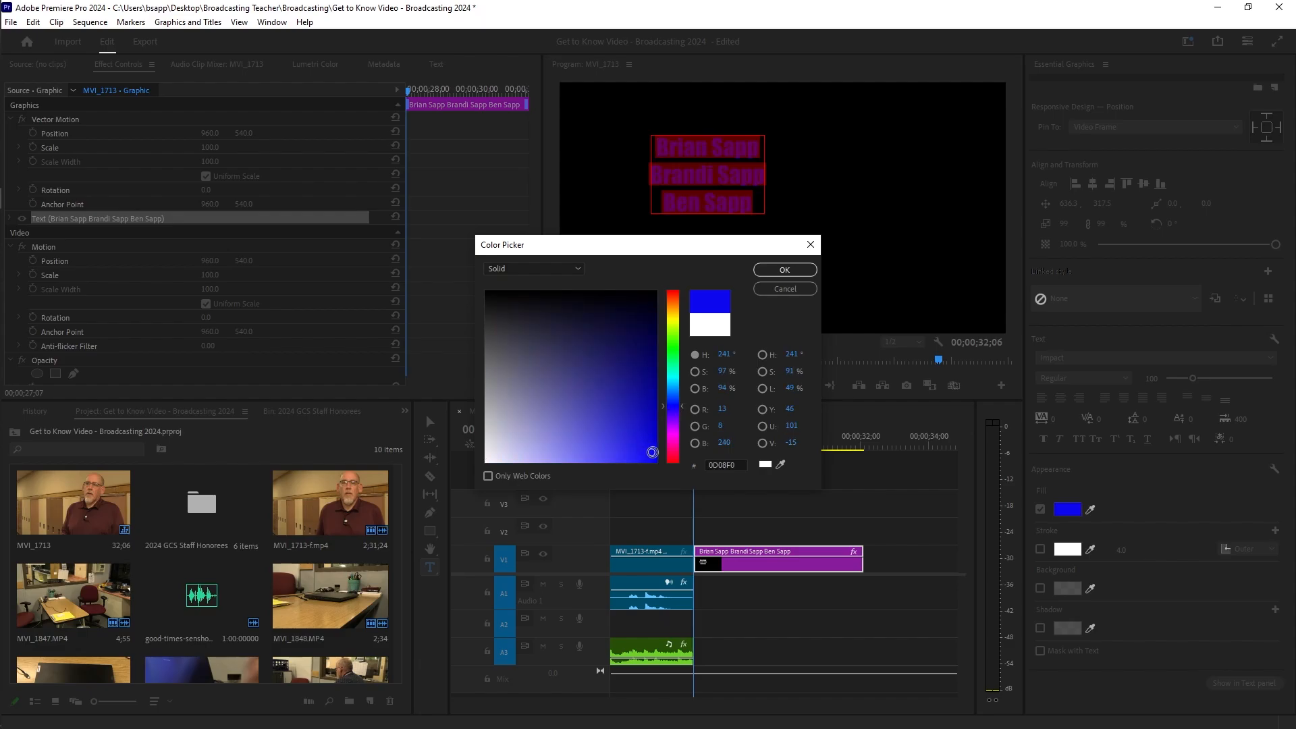
click(783, 272)
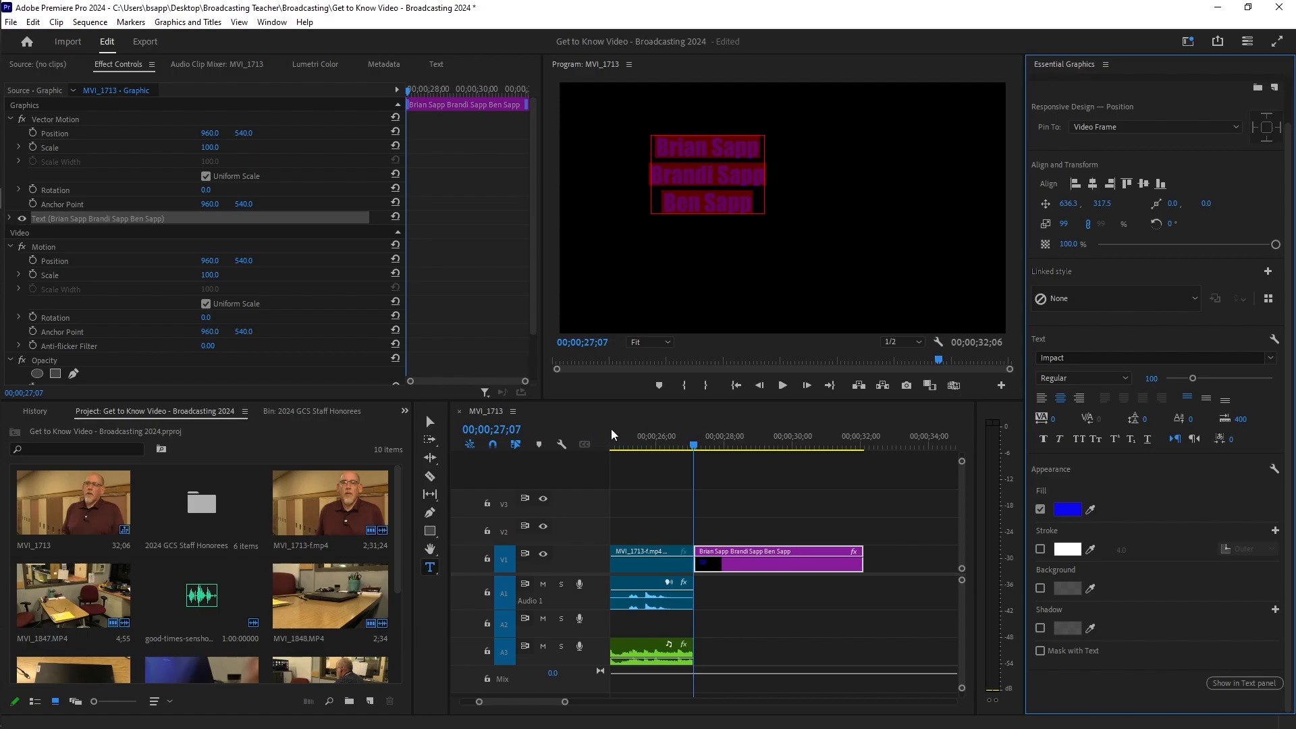
Step: Center the blue names horizontally and extend the graphic clip so the sequence ends at 00;00;34;05
click(430, 422)
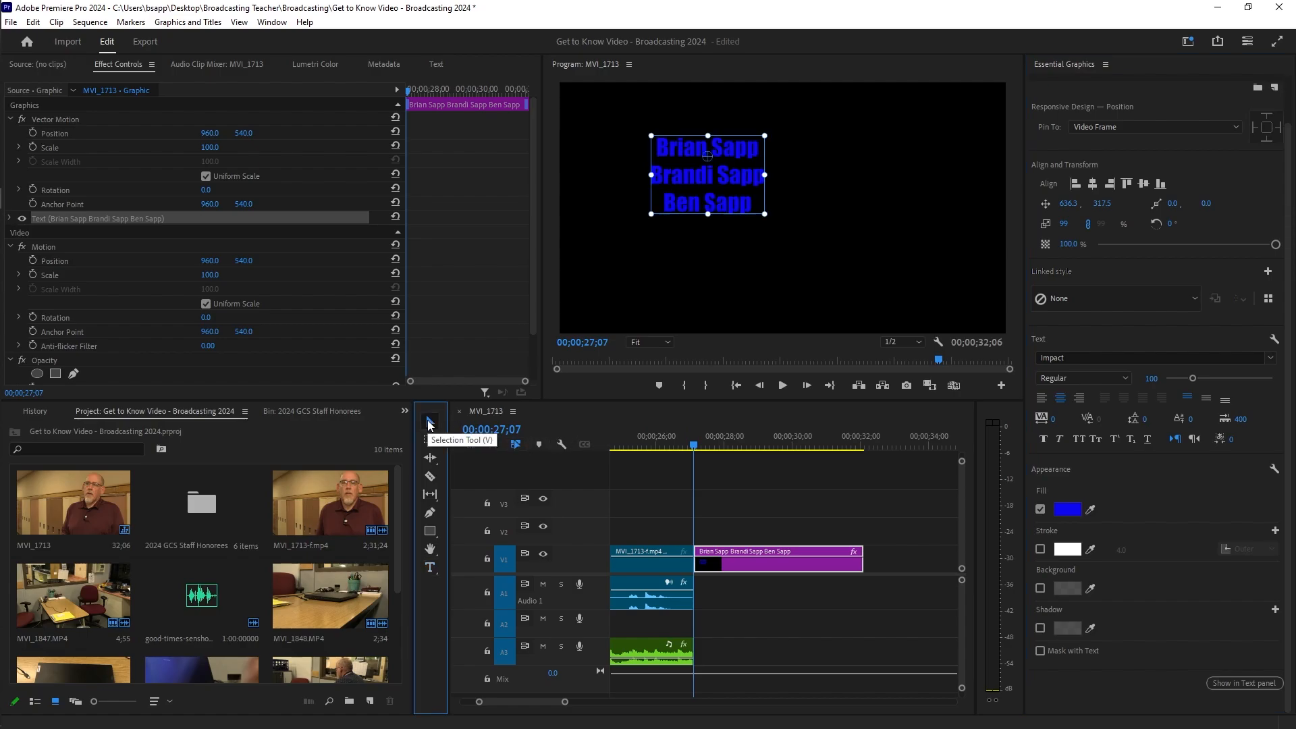
drag(685, 176, 760, 191)
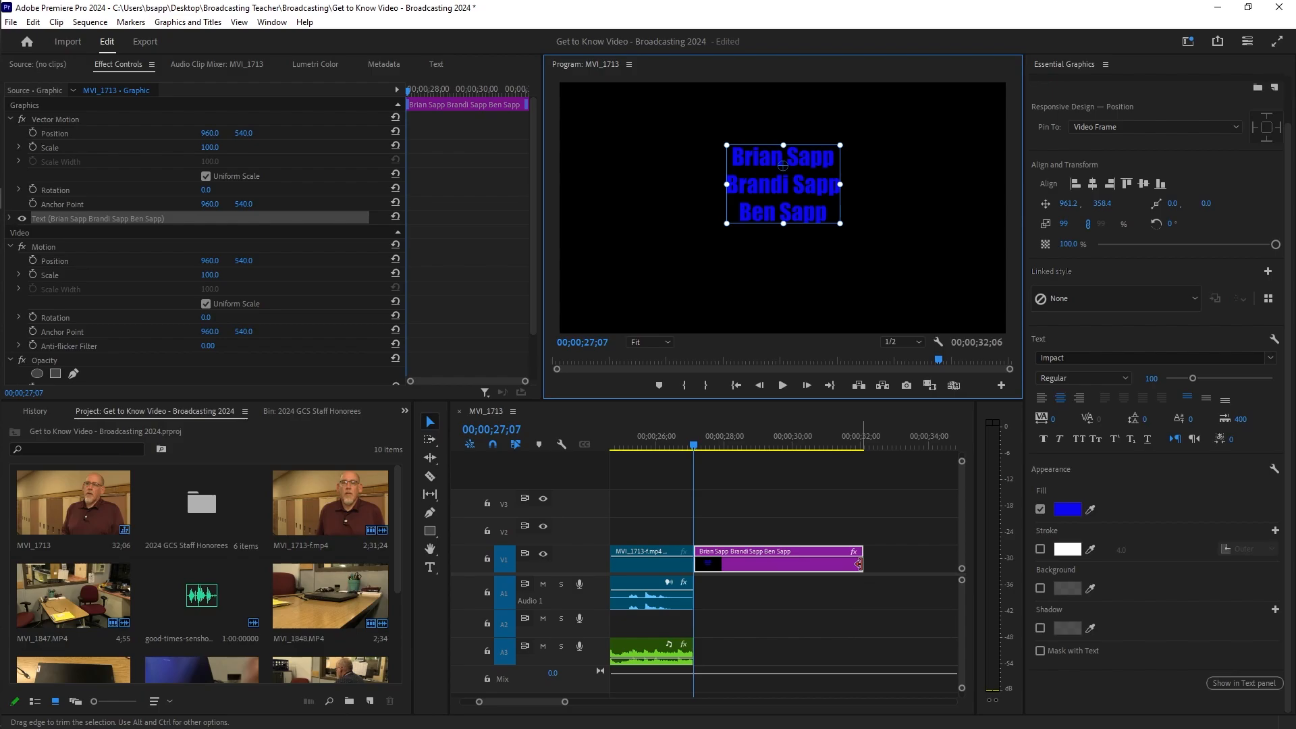
drag(859, 564, 900, 562)
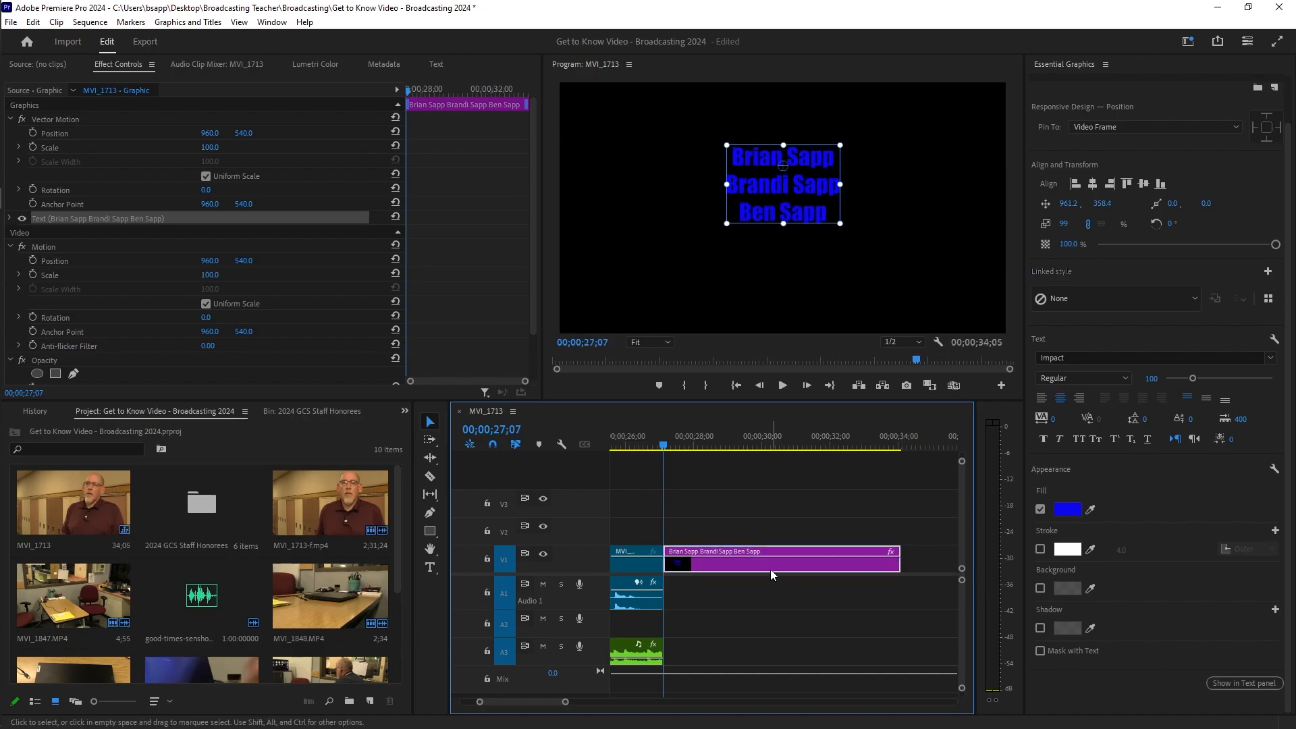
scroll(705, 515, up, 2)
scroll(709, 513, up, 4)
scroll(763, 499, down, 5)
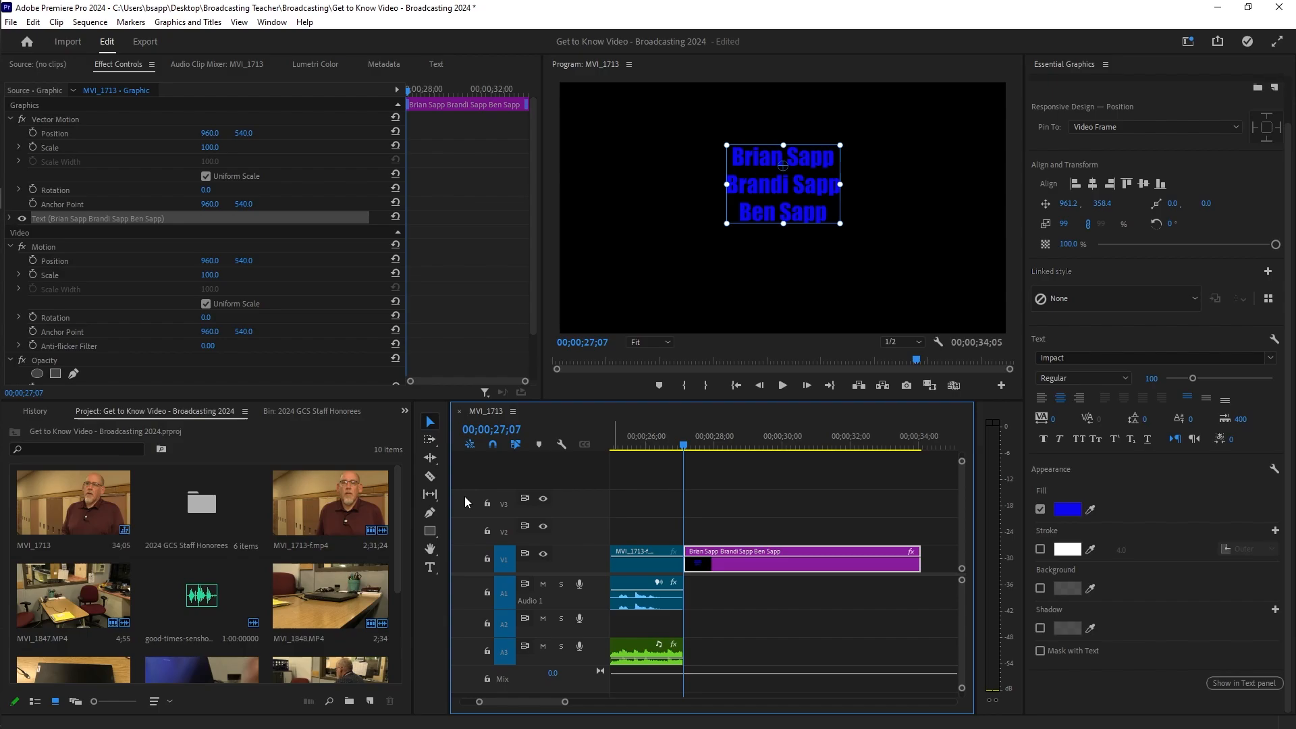
Step: Insert a new top line reading 'CREDITS' before the first name in the title
click(431, 568)
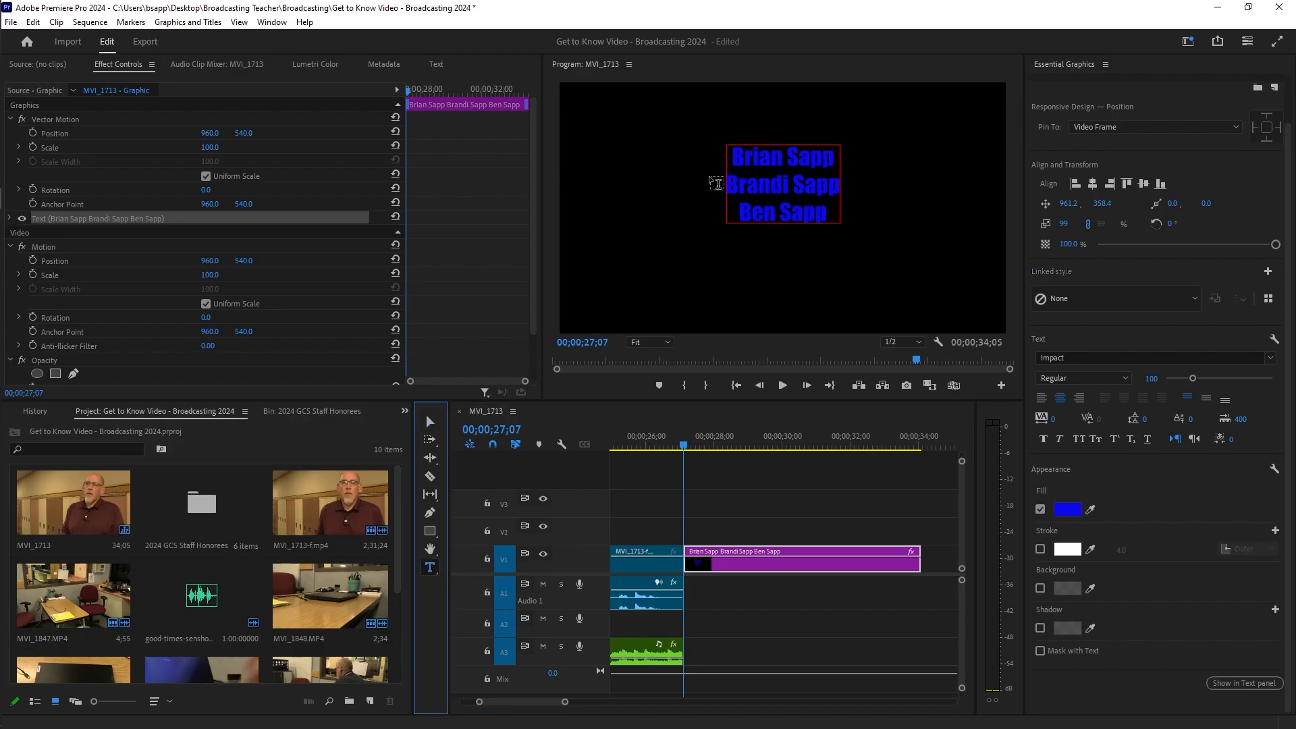
click(733, 154)
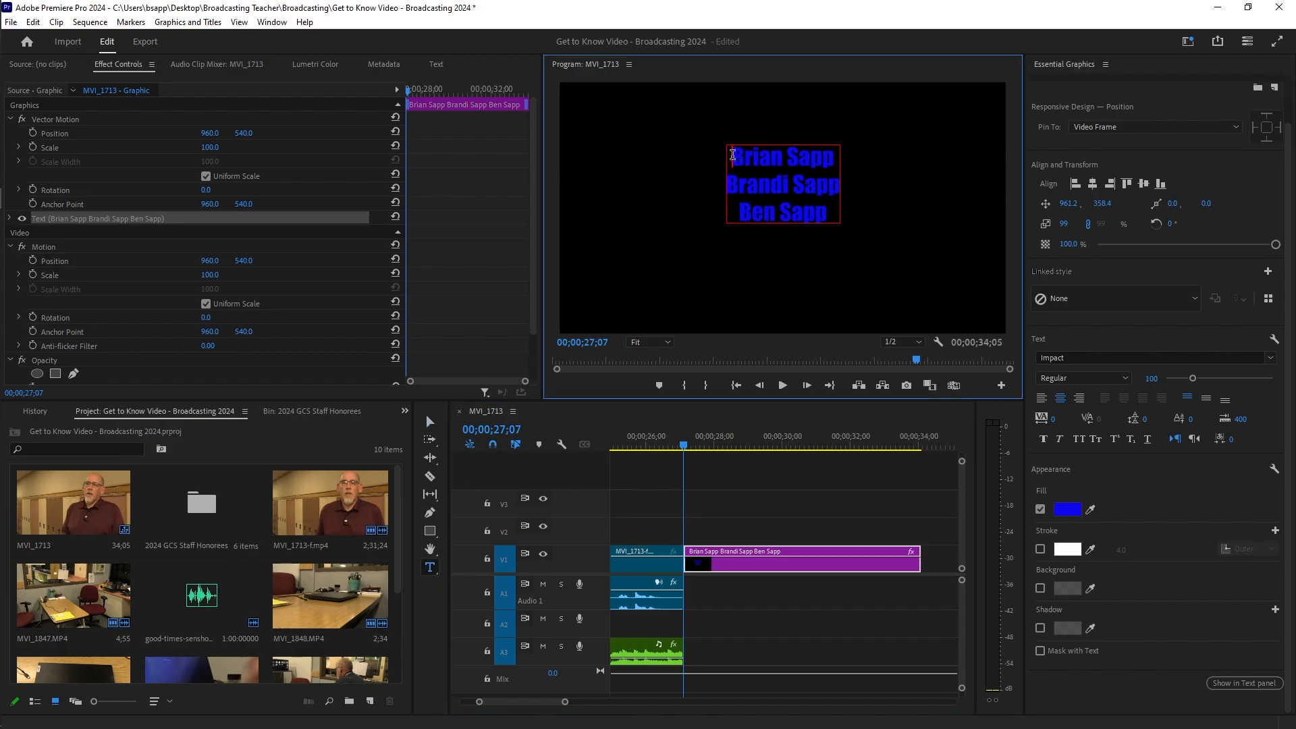
key(Return)
key(Up)
text(C)
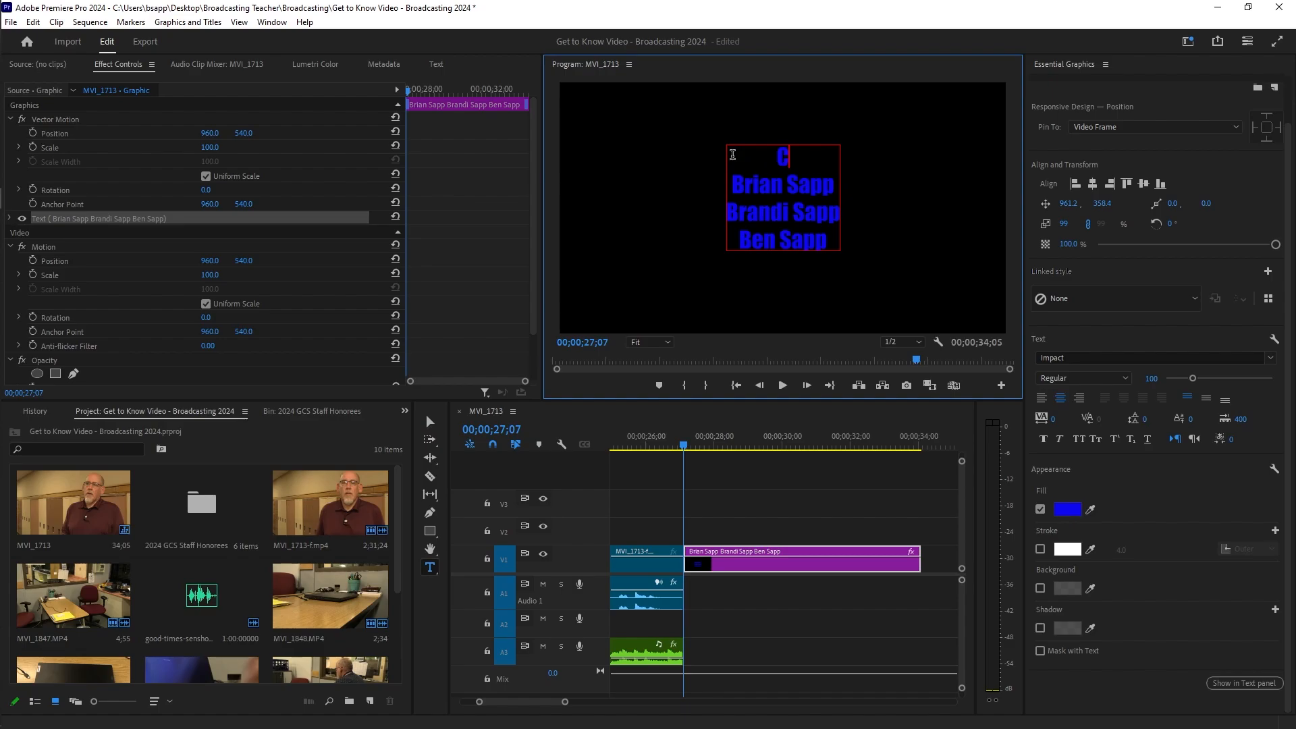
text(REDITS)
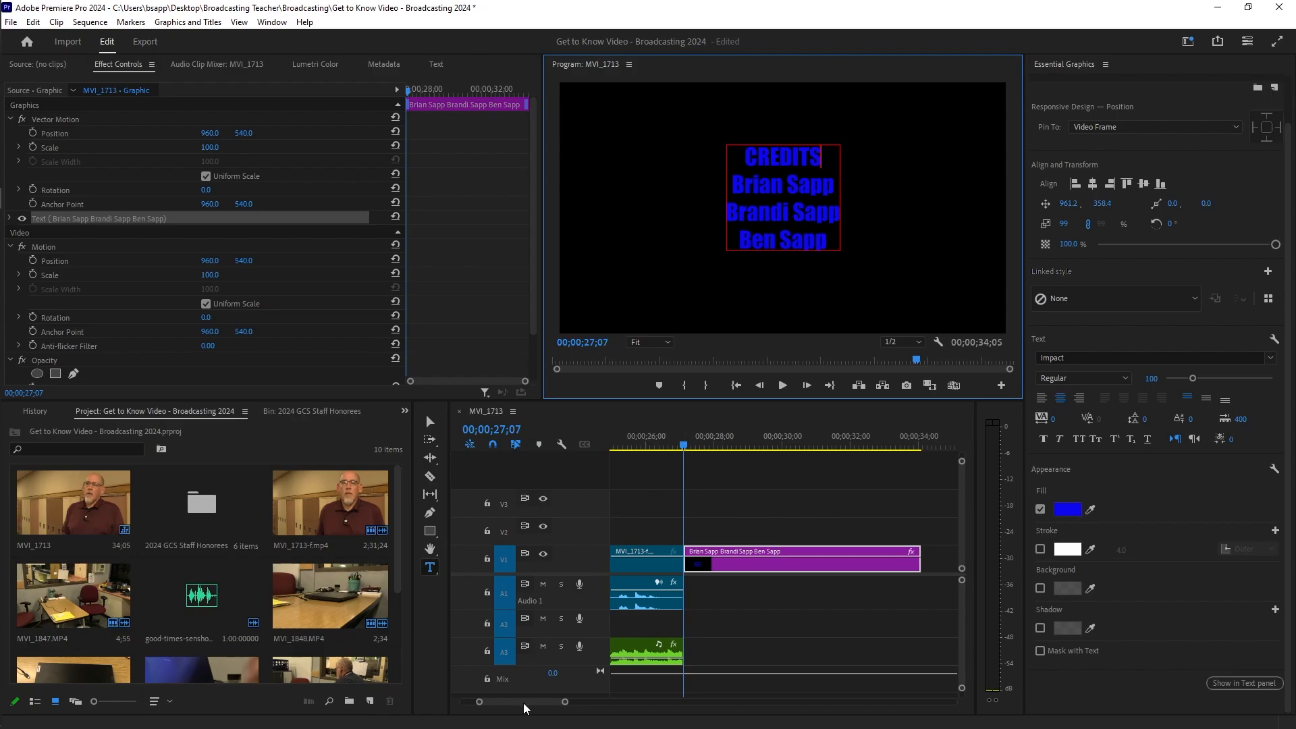
drag(524, 703, 530, 704)
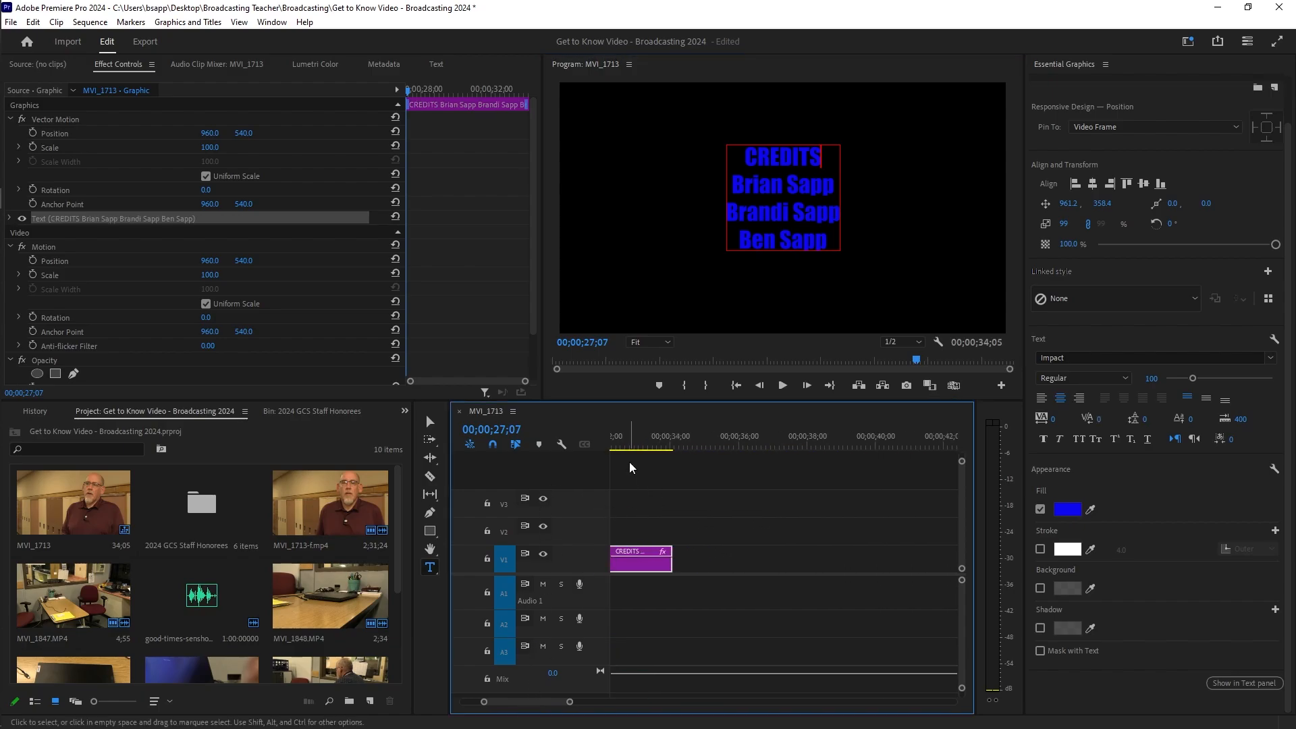
Step: Put the playhead just past the first credits clip and start a new text layer in the frame
click(671, 442)
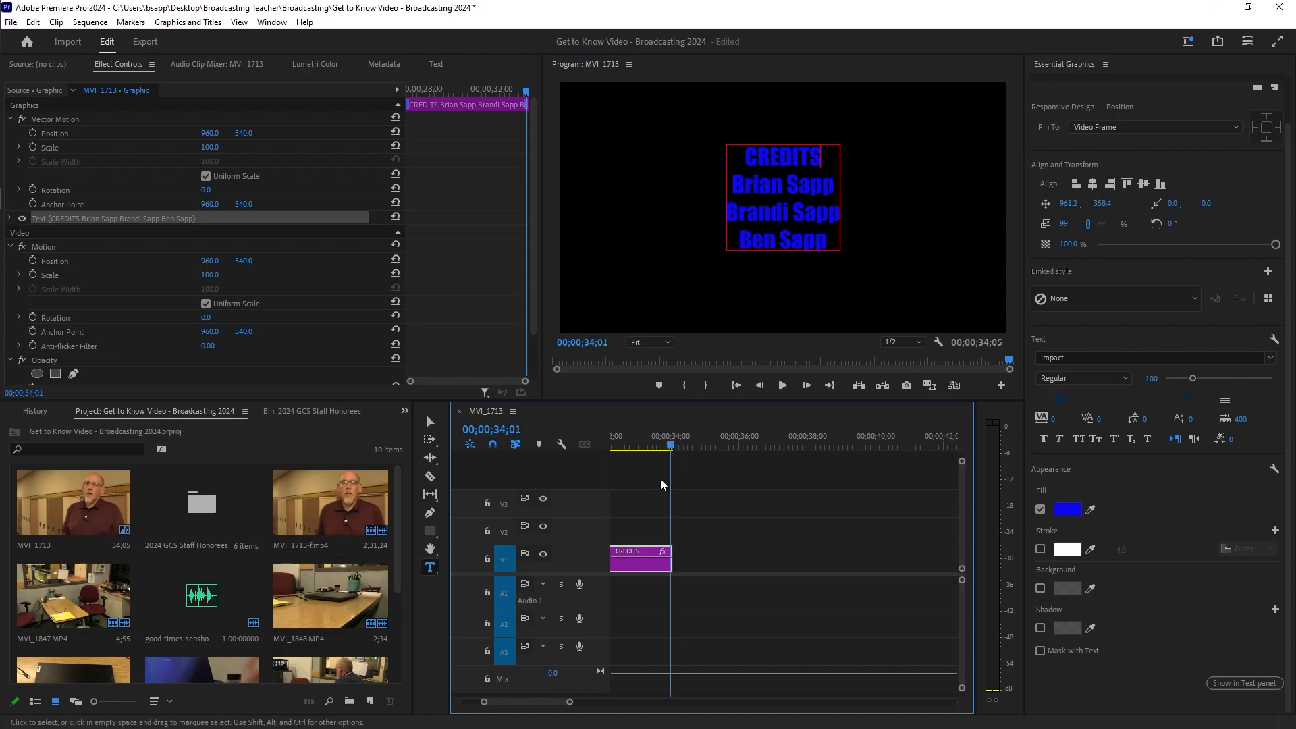
click(431, 568)
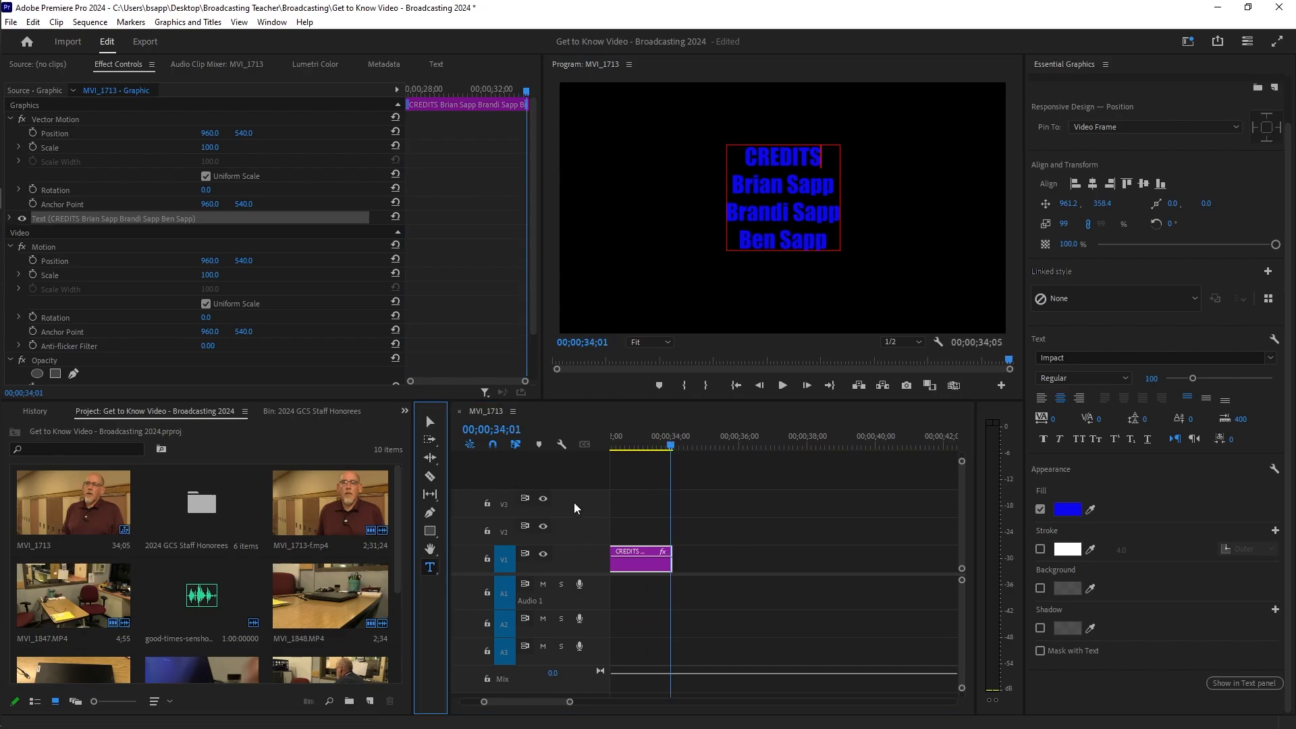
click(674, 446)
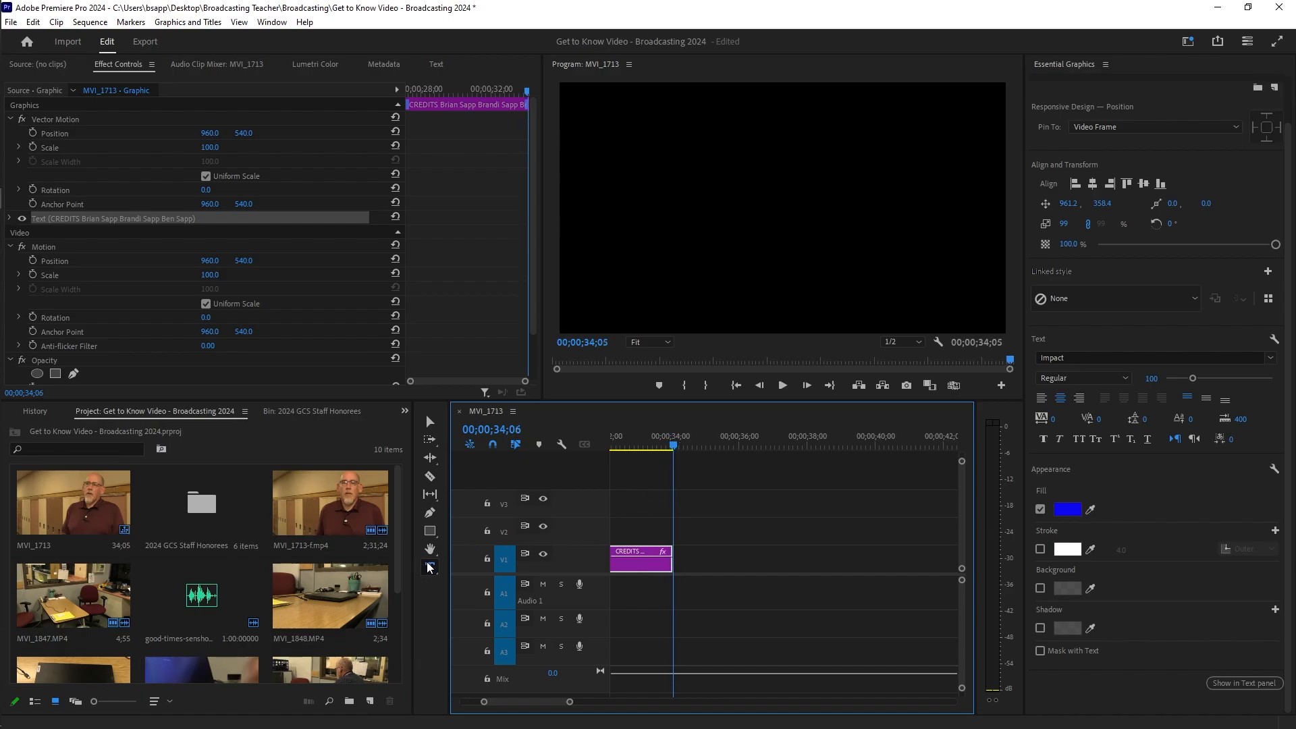
click(724, 177)
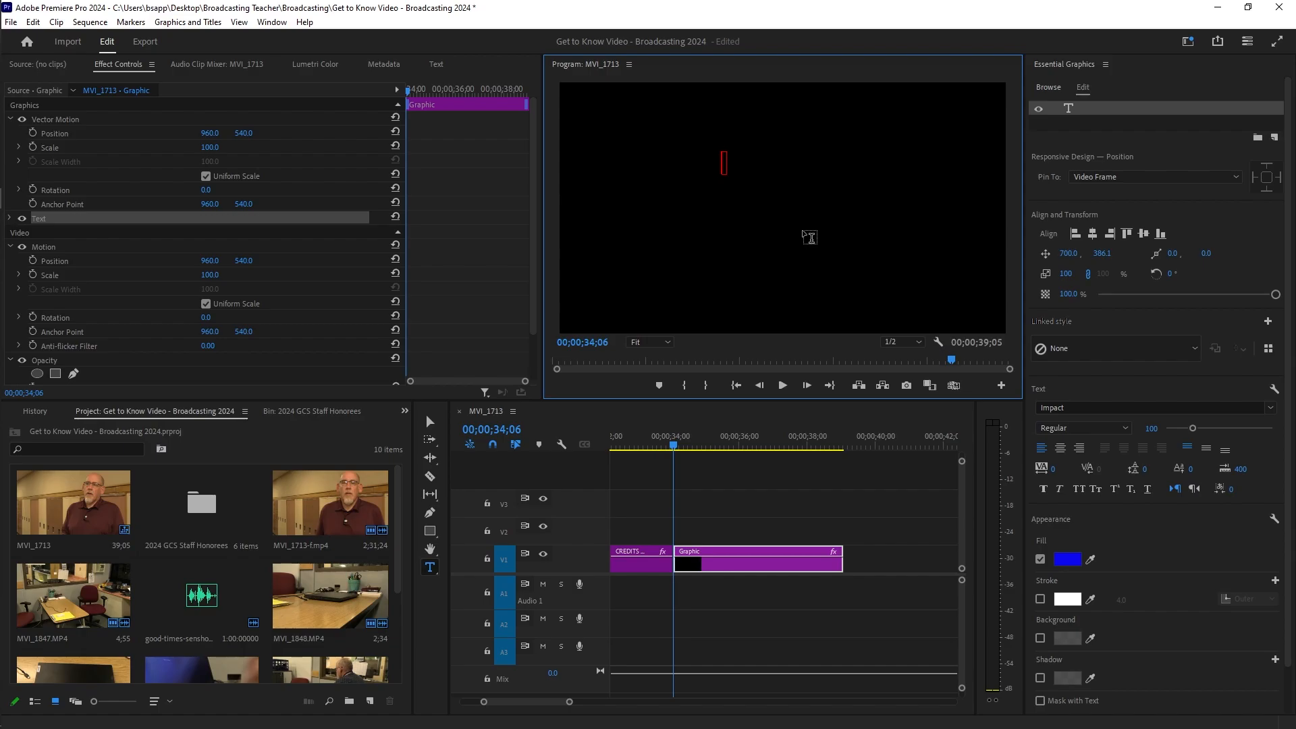
Step: Type CREDITS followed by three person names on separate lines, then select all four lines
text(CREDITS)
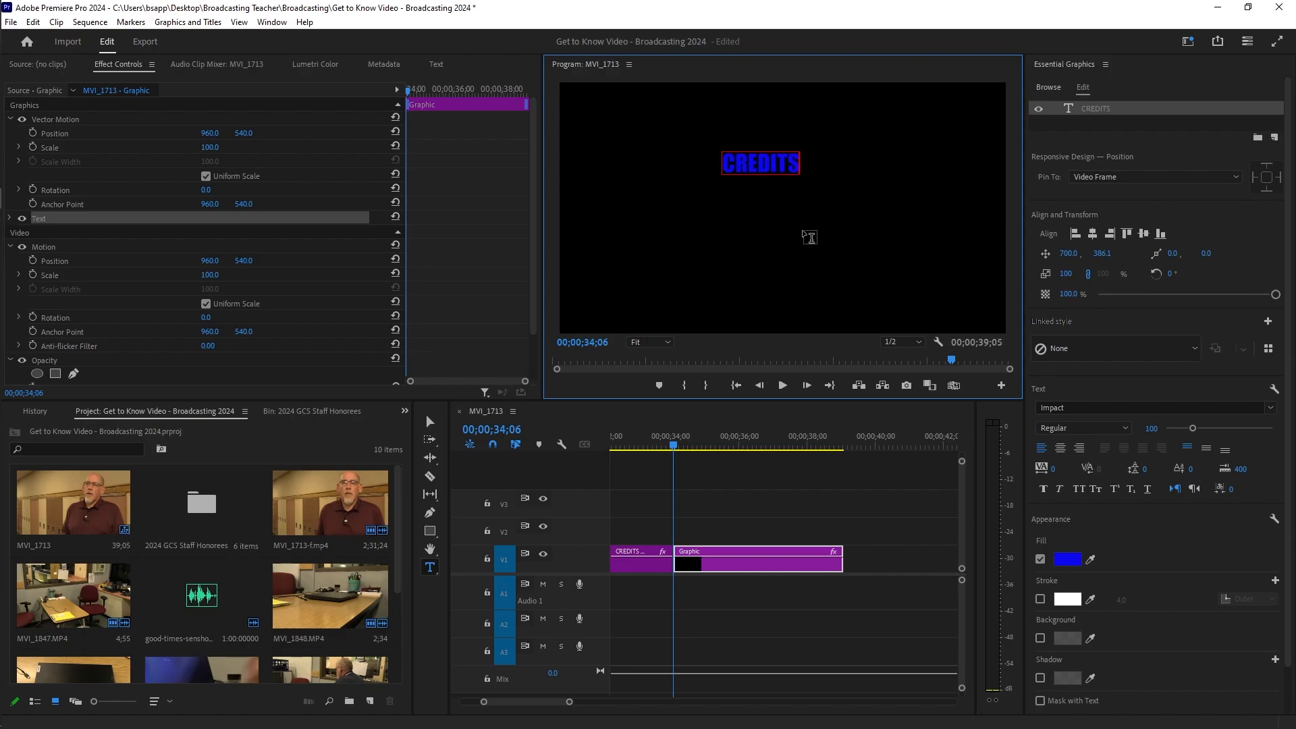
key(Return)
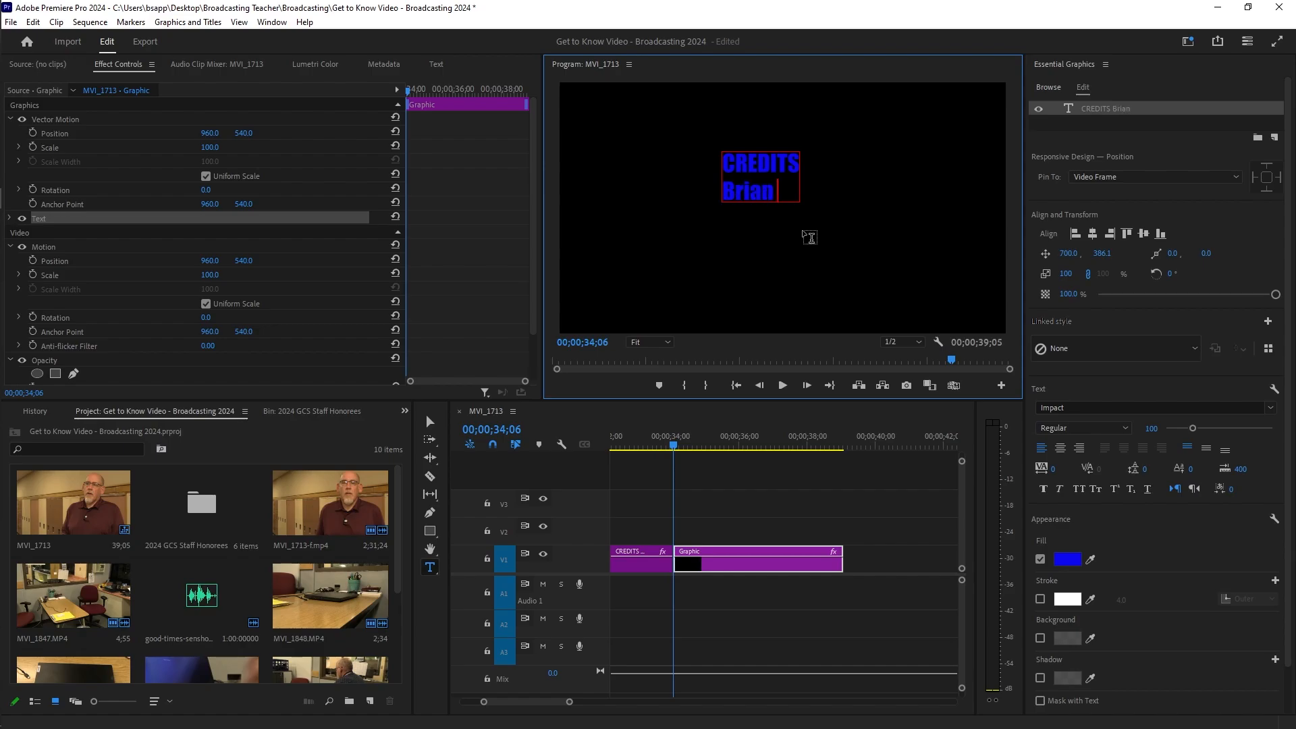
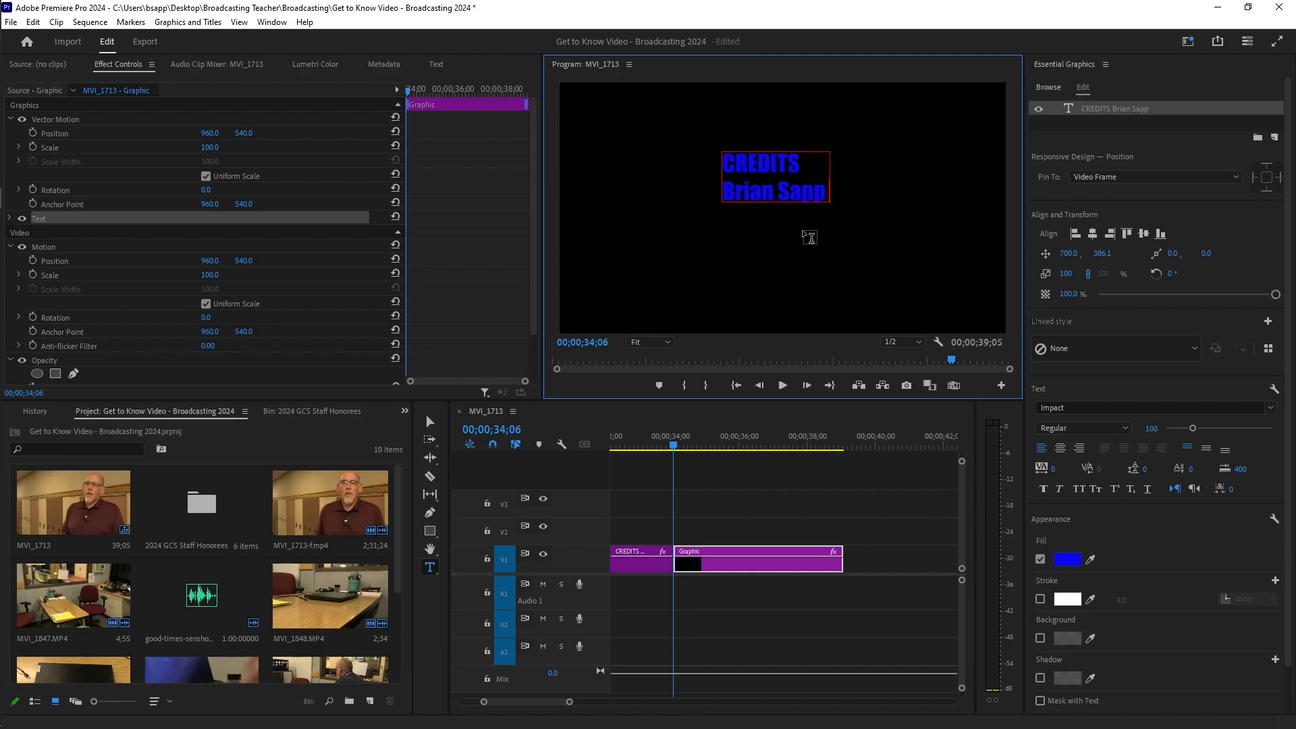
key(Return)
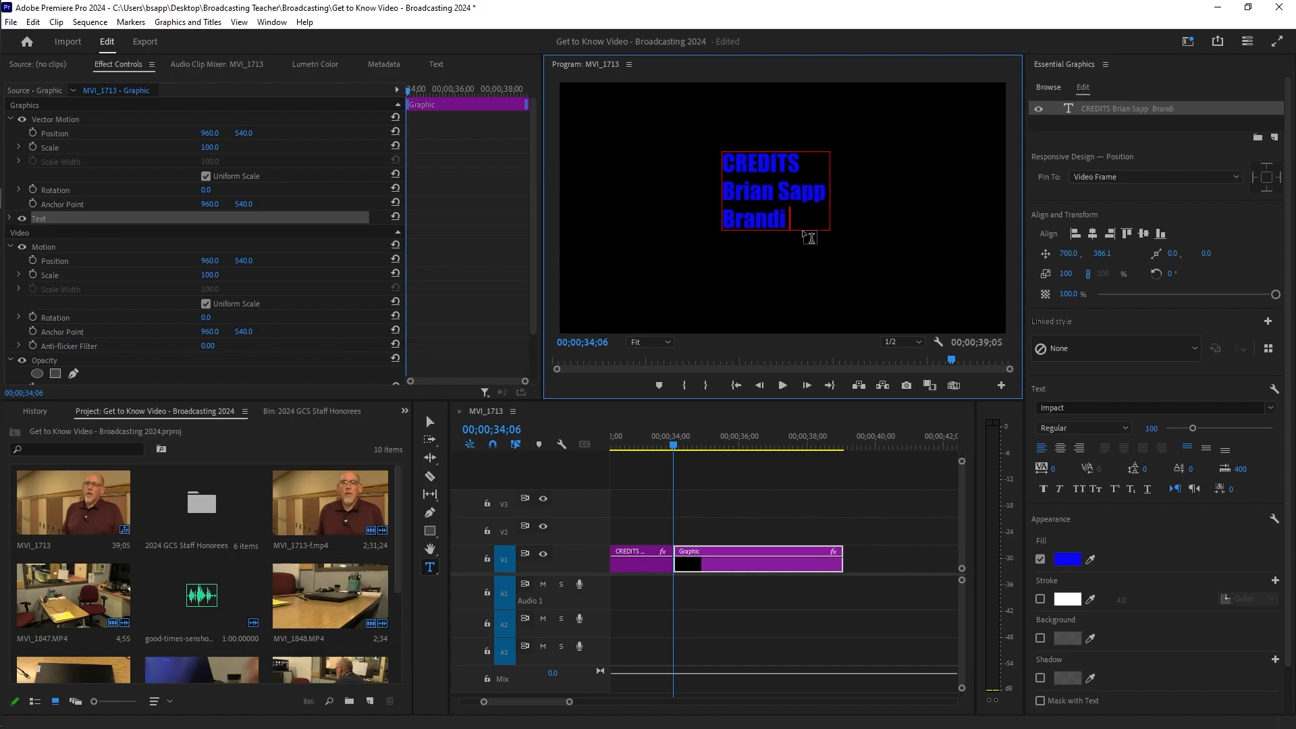
key(Return)
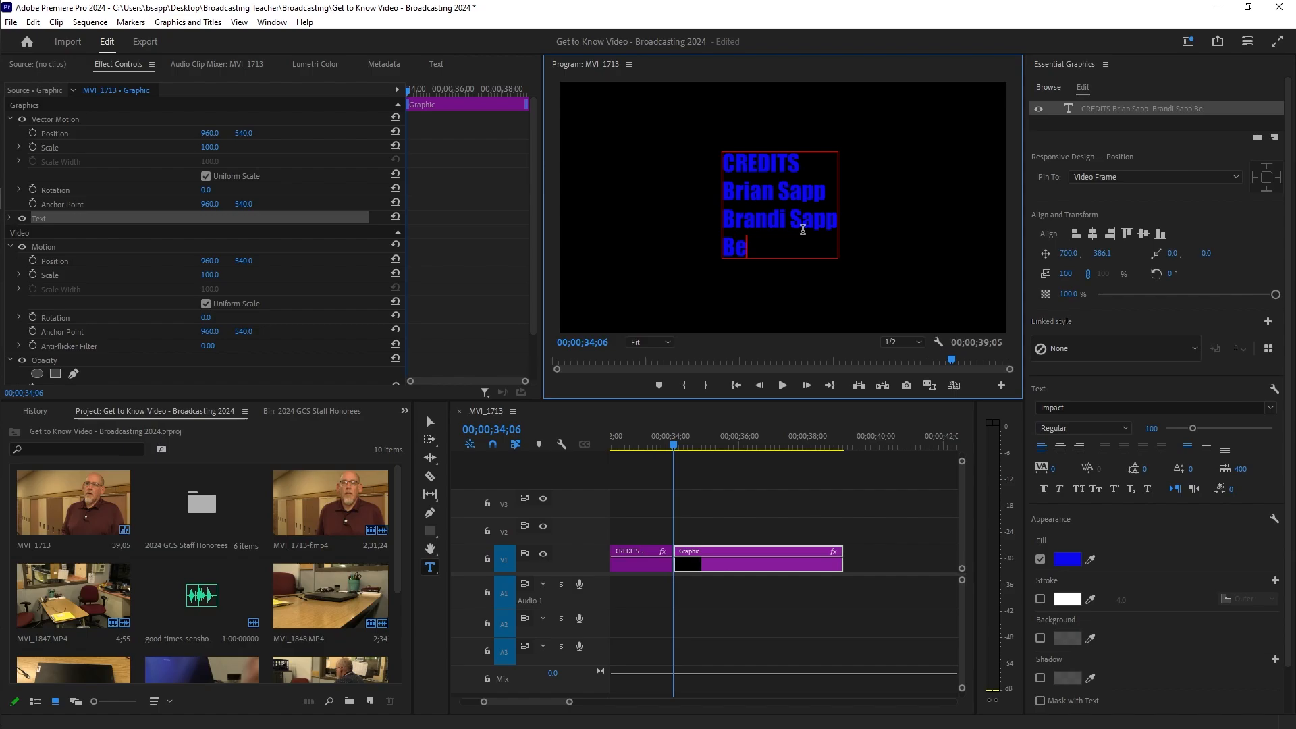
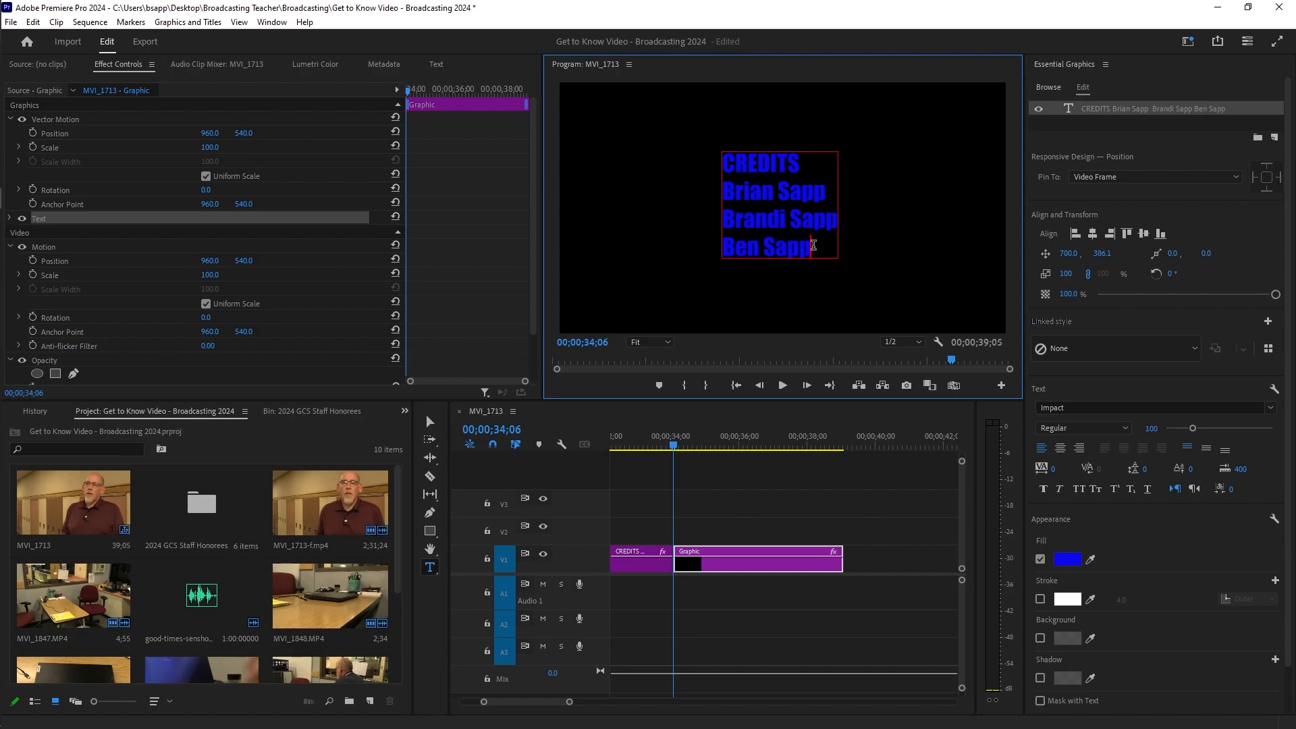
drag(816, 247, 726, 171)
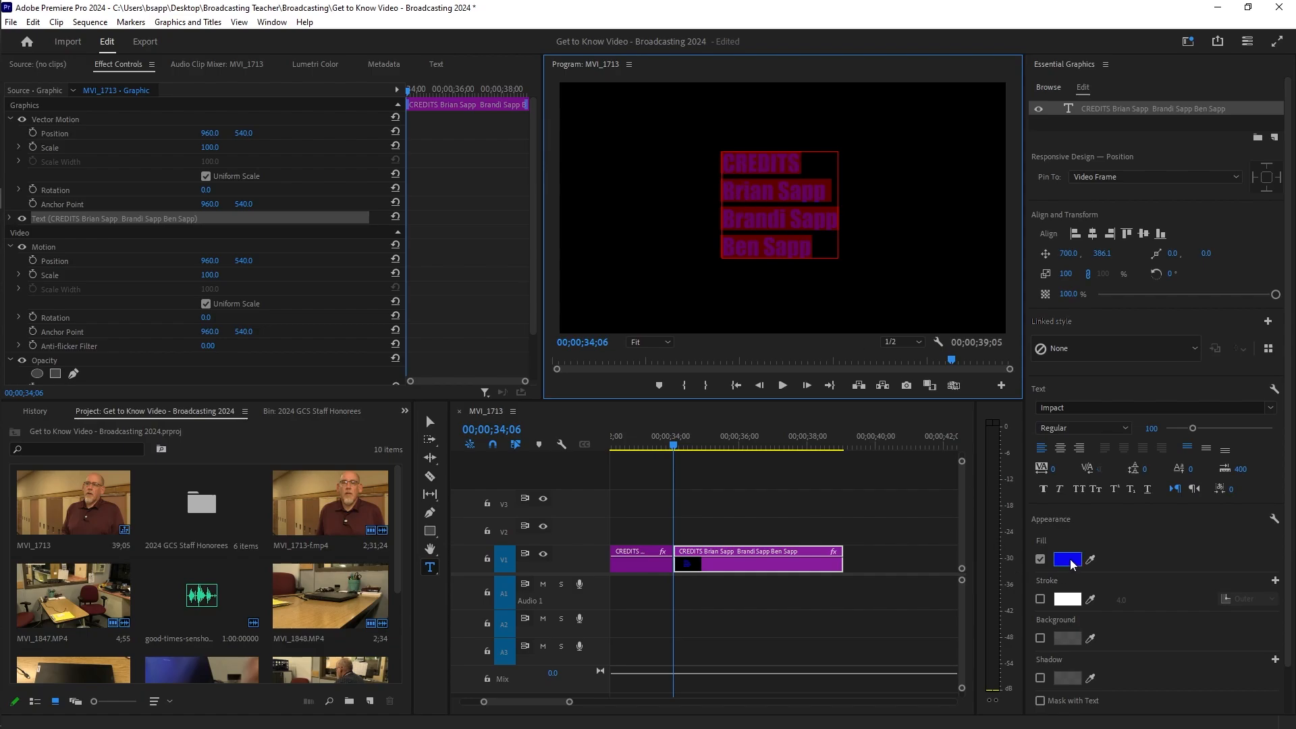
Step: Change the credits text fill from blue to bright green 12FF06 in Essential Graphics
scroll(1132, 275, down, 2)
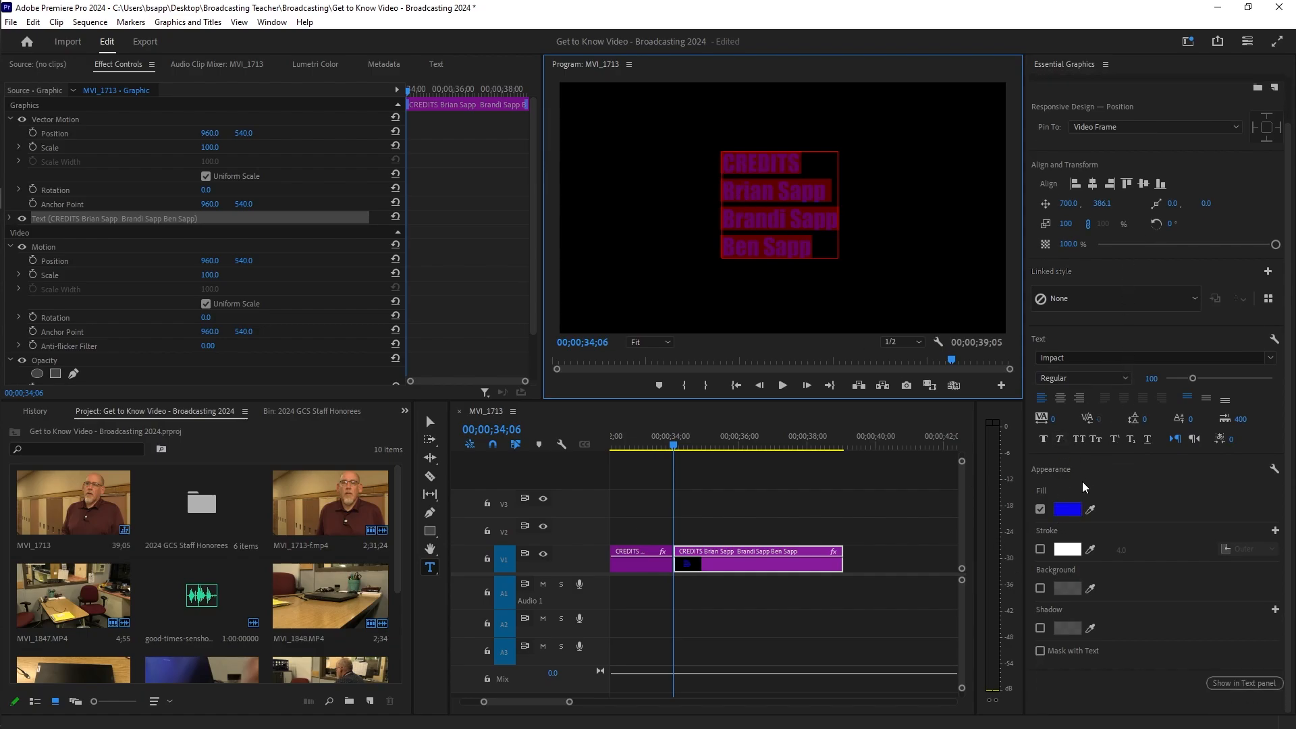
click(1065, 510)
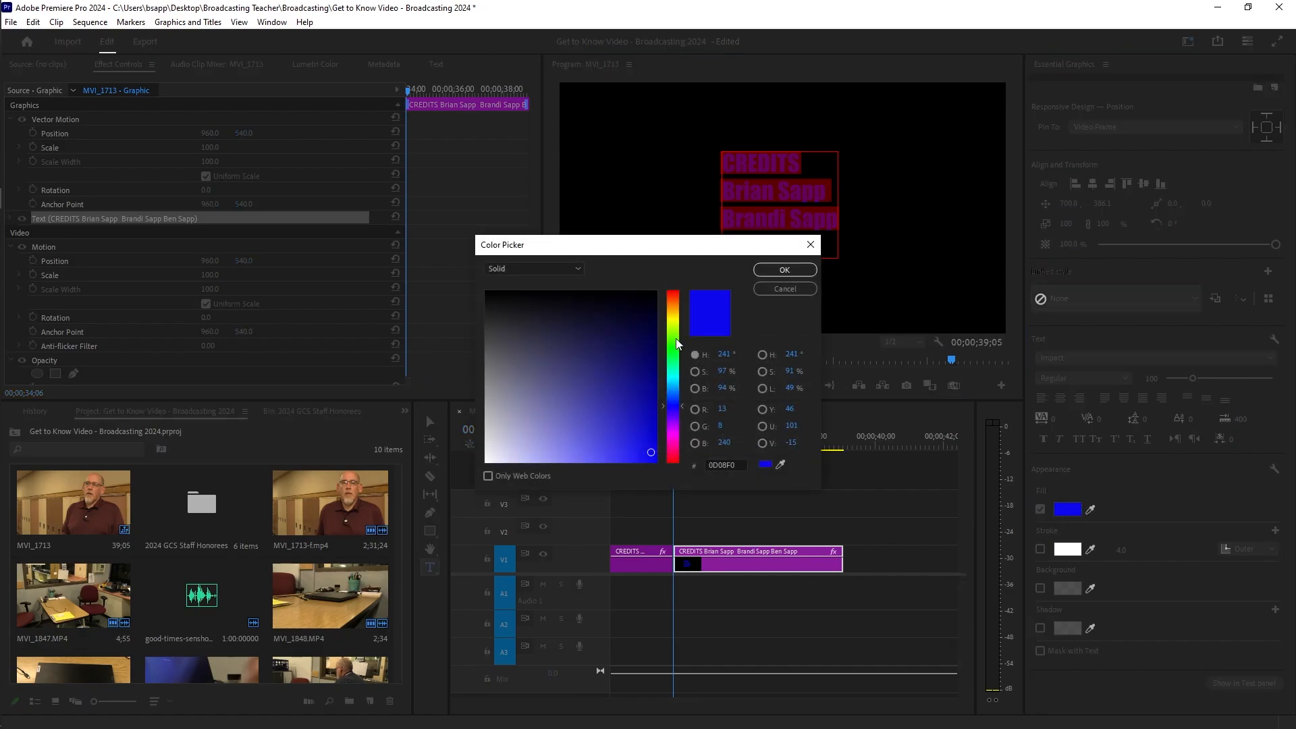
click(674, 347)
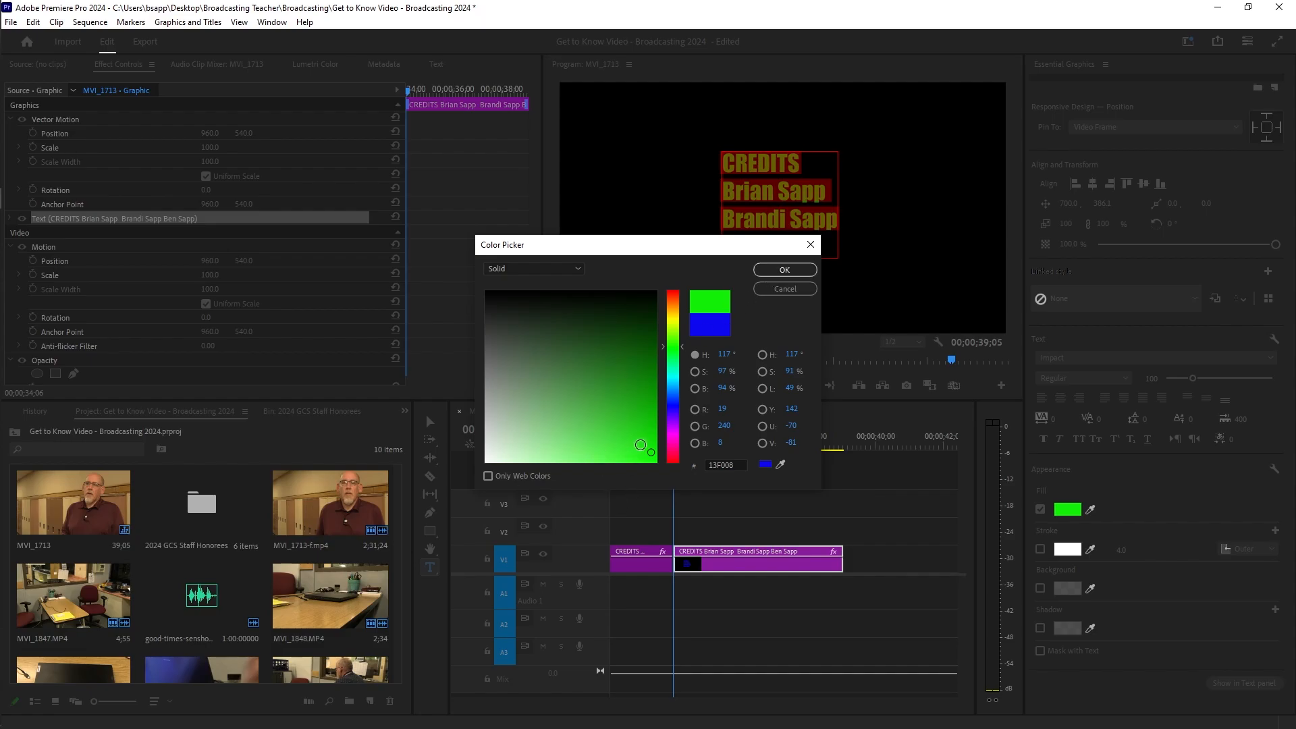
drag(650, 451, 654, 463)
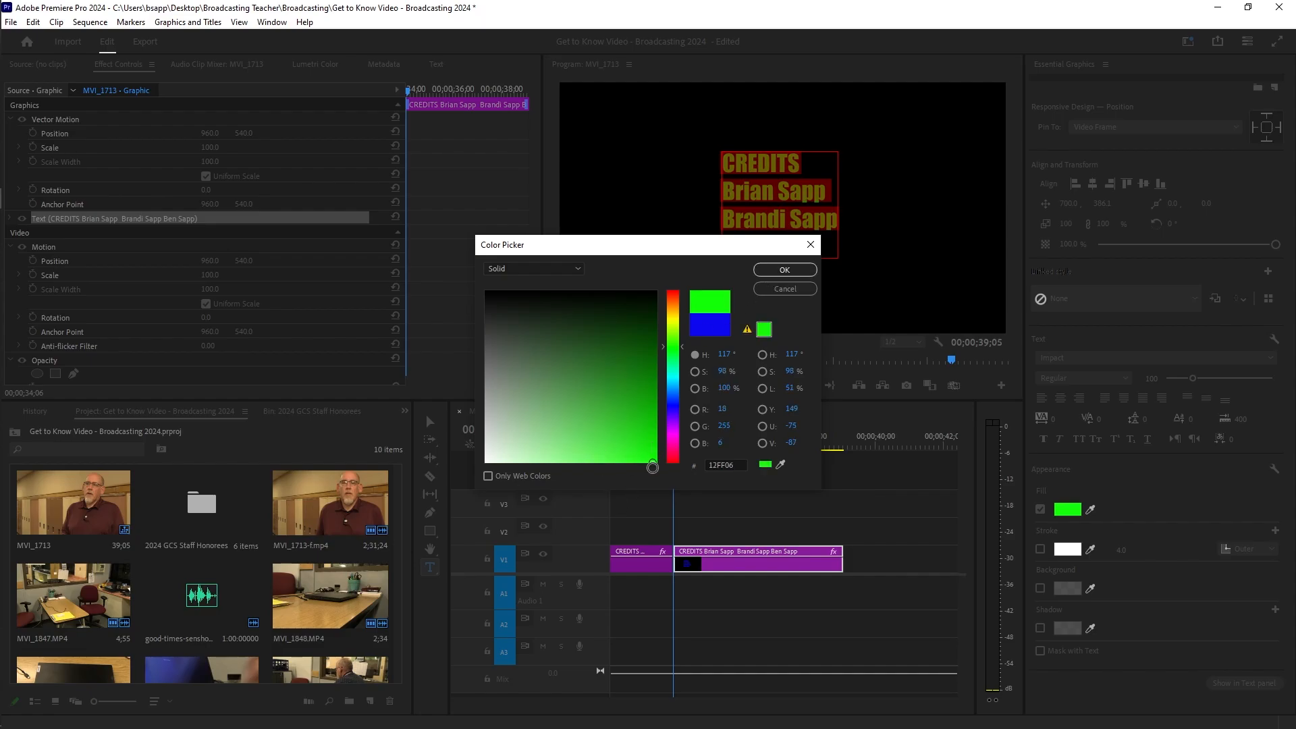
click(783, 270)
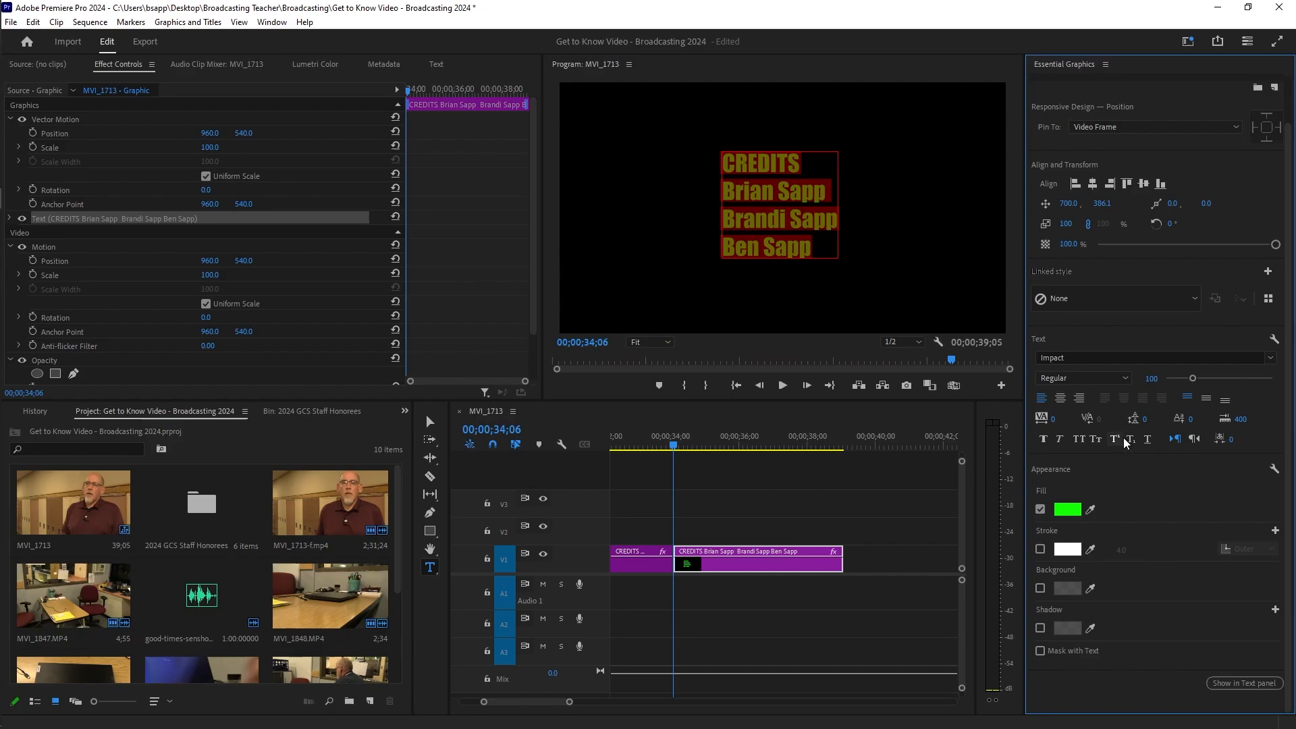
Step: Switch the credits text font from Impact to Kristen ITC and centre-align its lines
click(1092, 359)
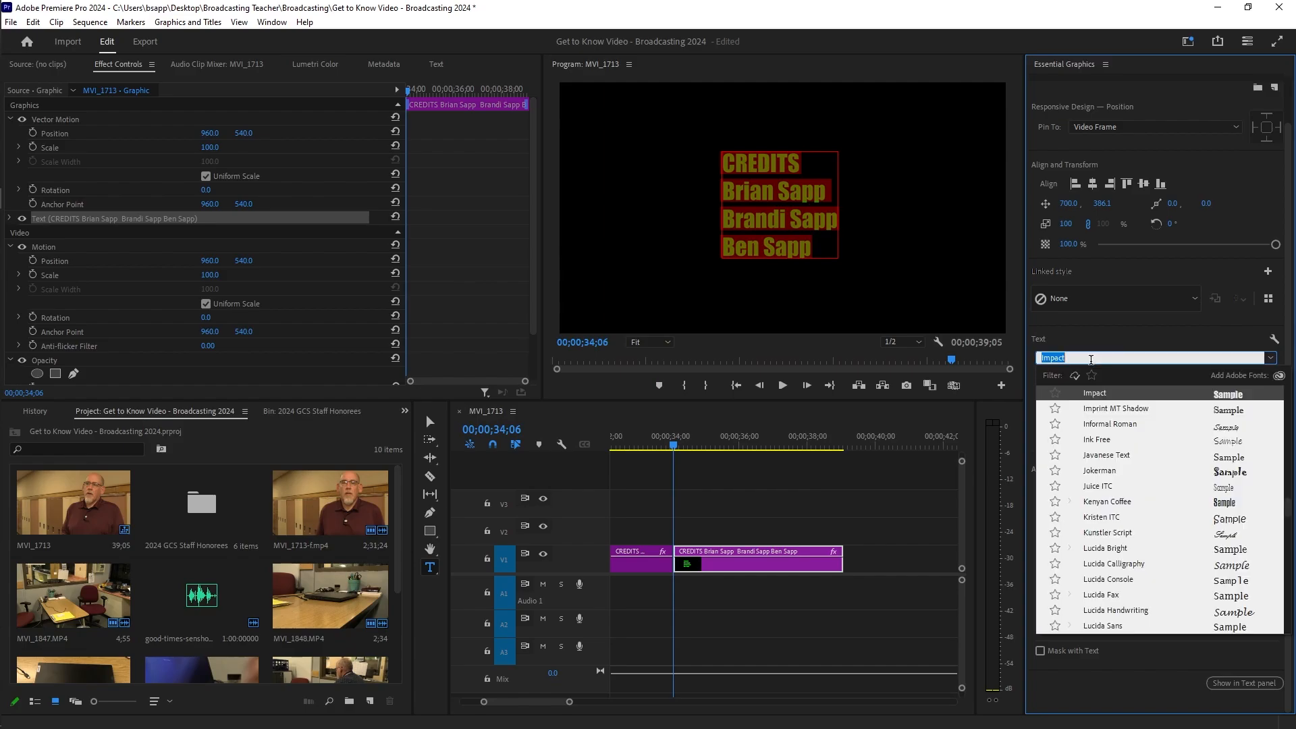
click(1100, 517)
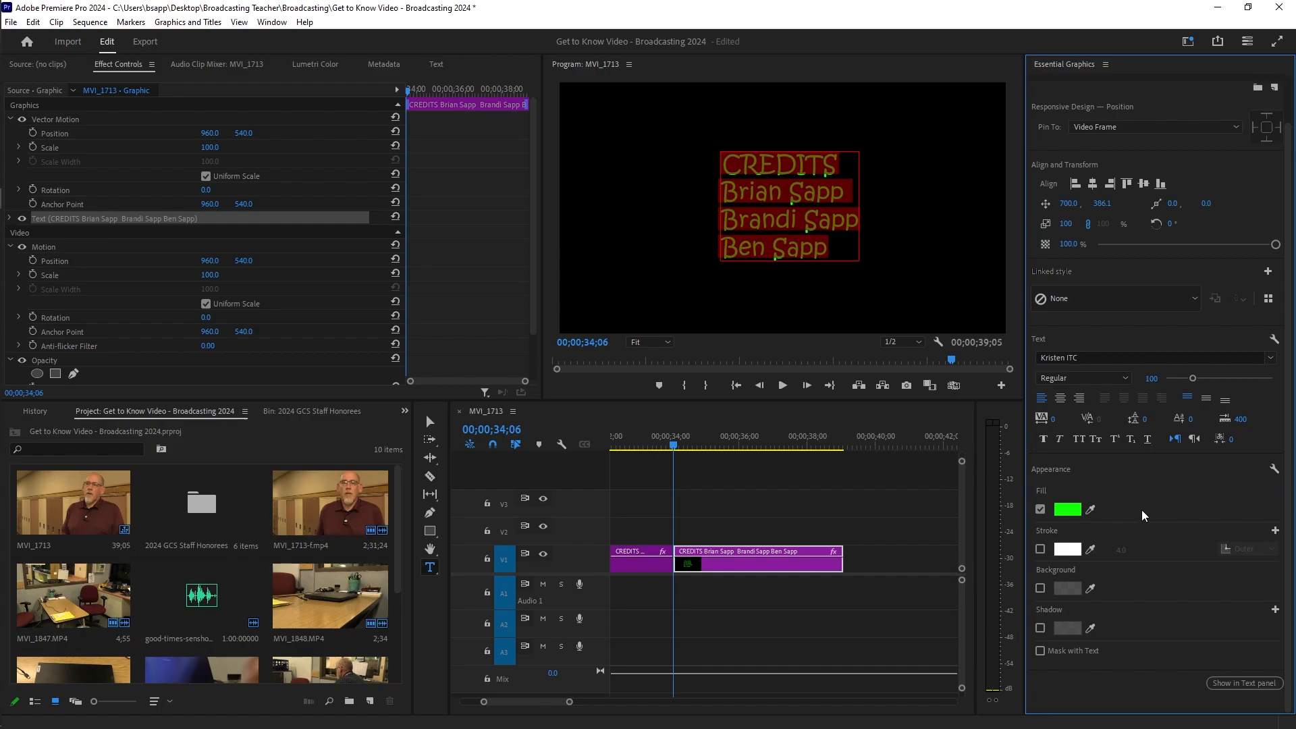
click(1060, 399)
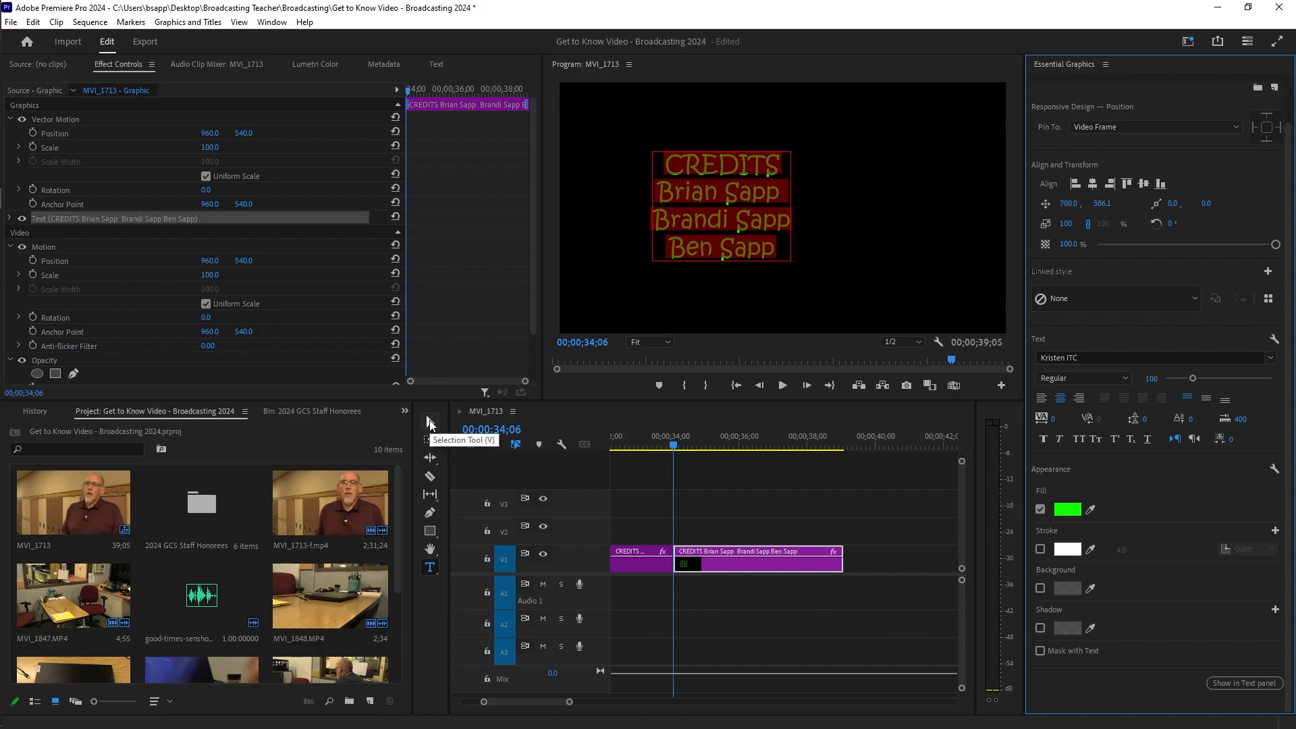
Step: Drag the green title right with the Selection Tool to centre it, at position 990.6, 375.1
click(429, 419)
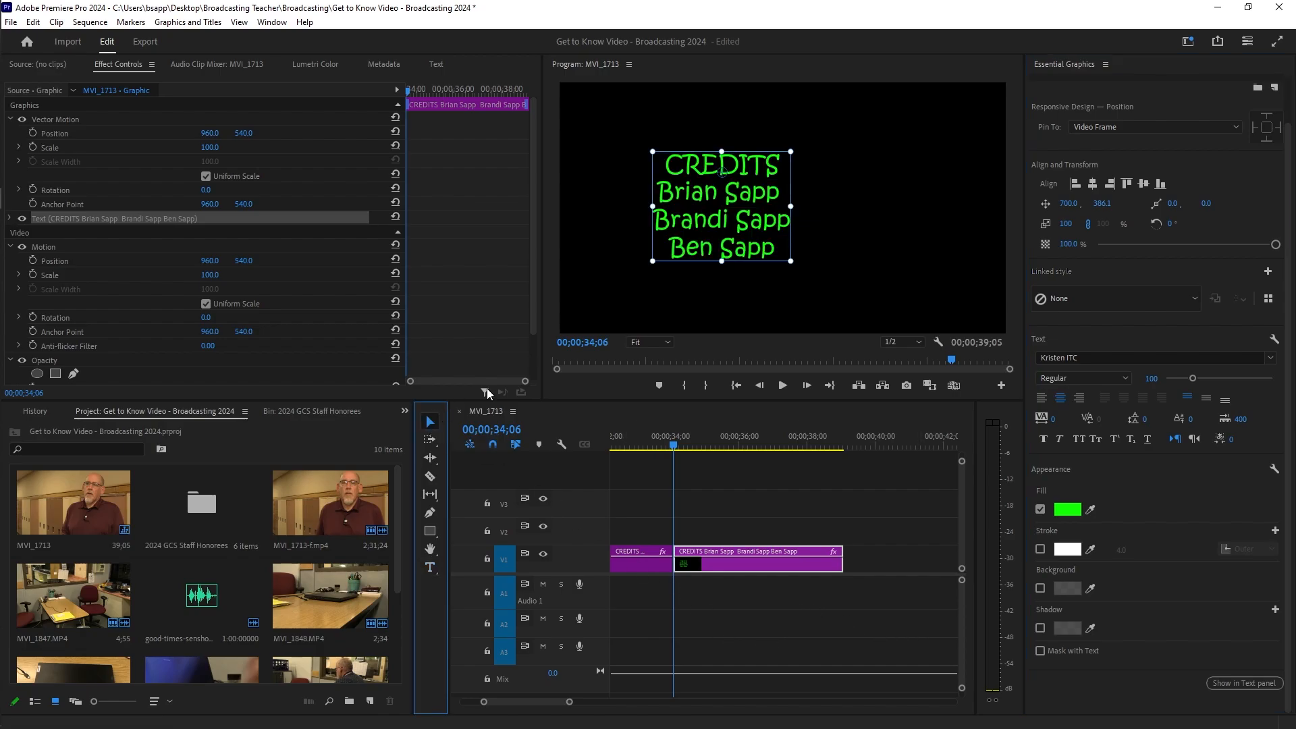
drag(707, 225, 775, 227)
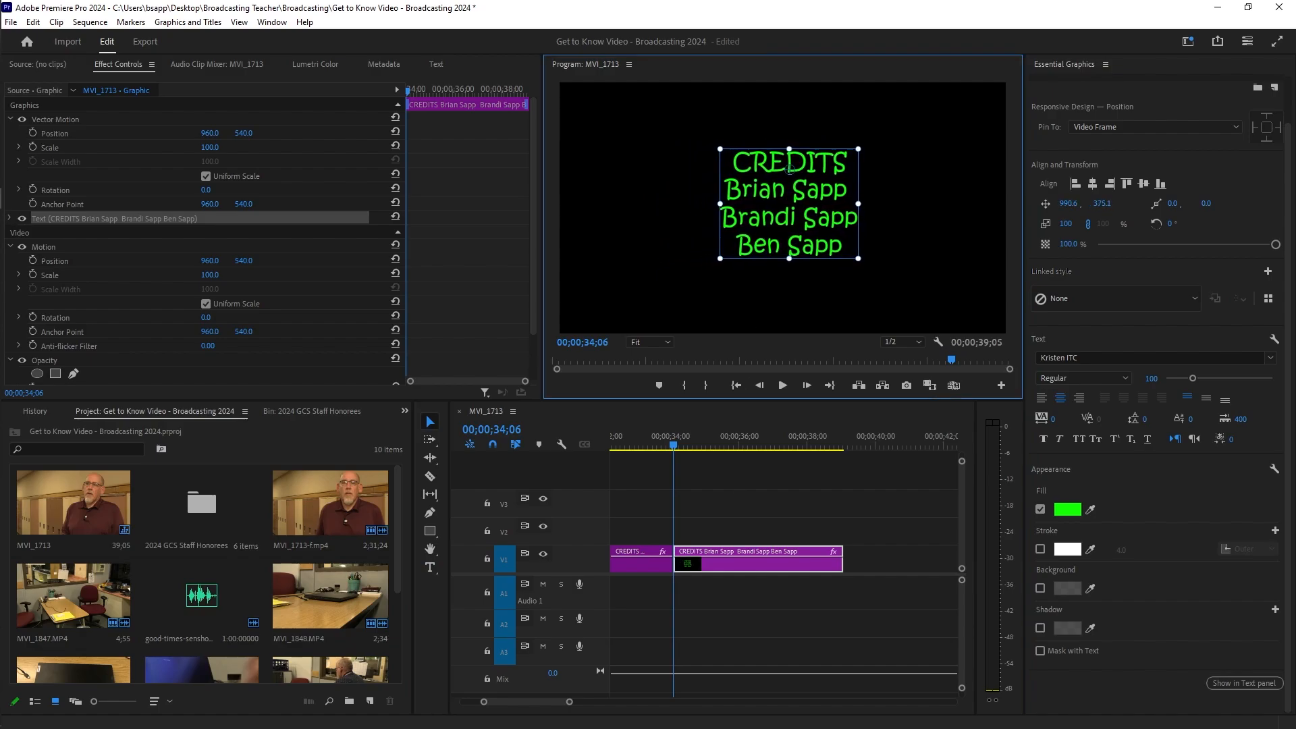